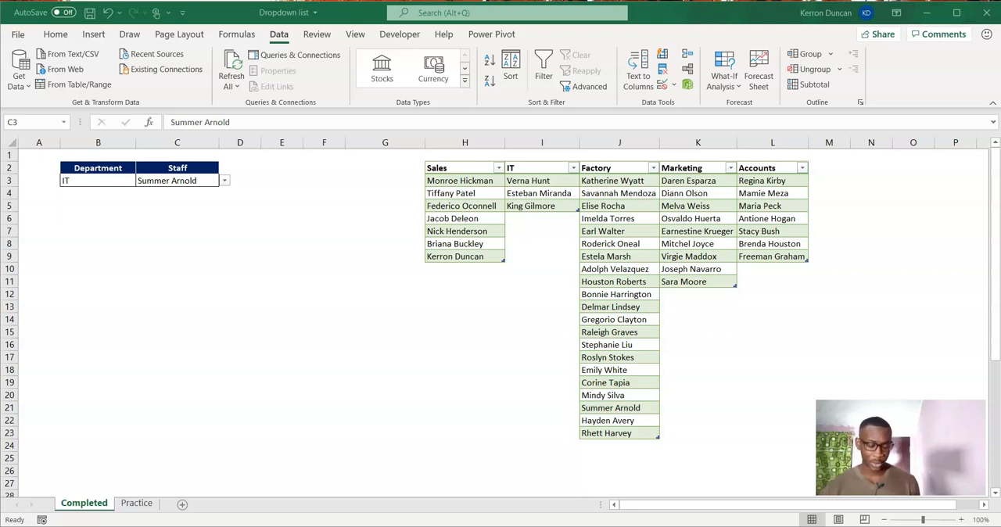
Set the Department in cell B3 to Sales and view the choices in the Staff dropdown in C3.
click(114, 180)
click(141, 181)
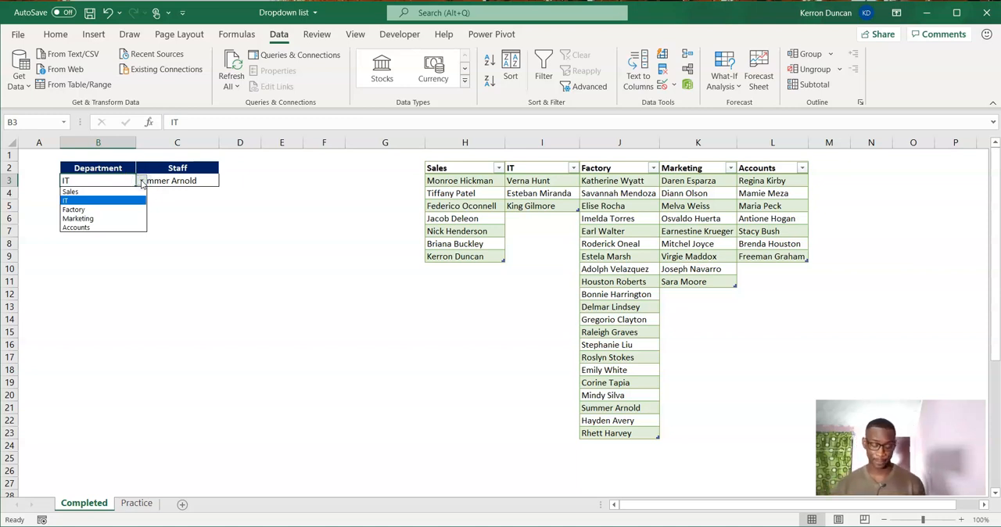
click(97, 191)
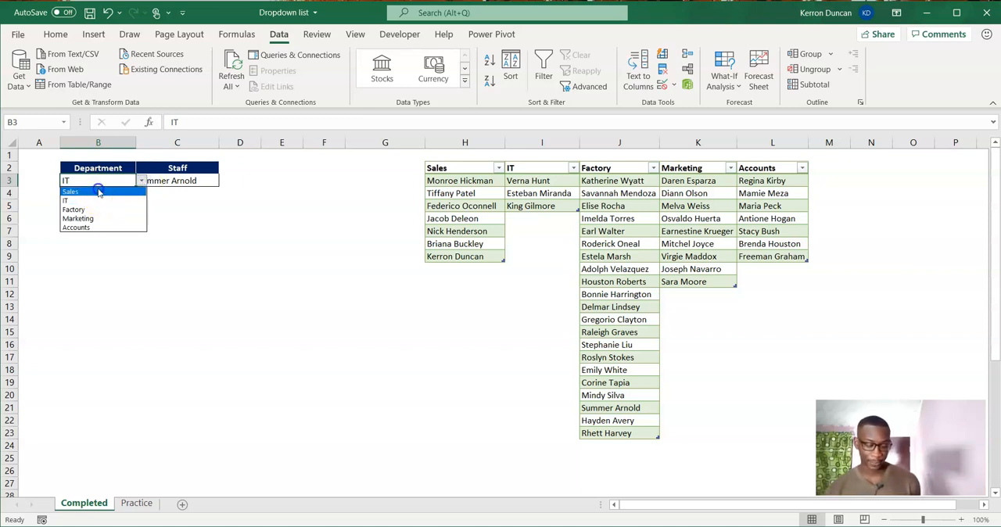
click(184, 182)
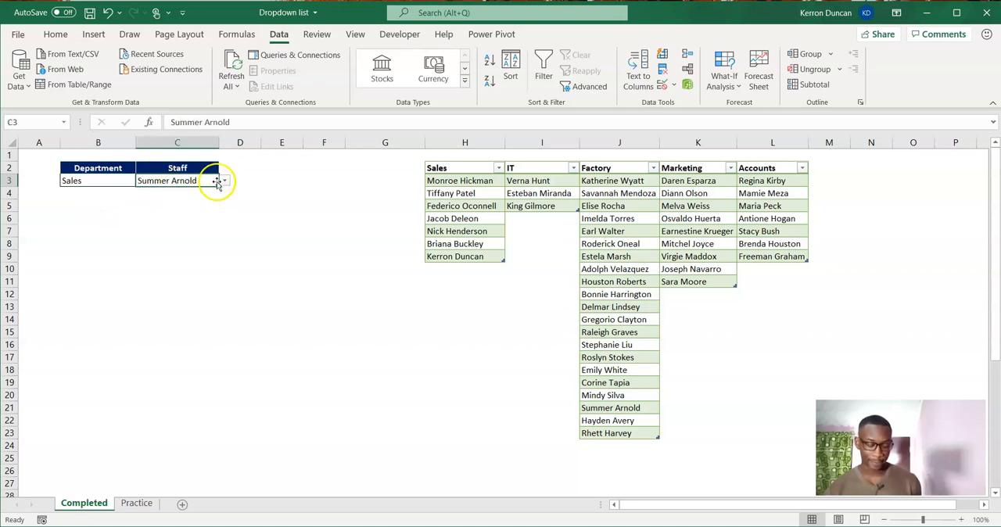
click(223, 182)
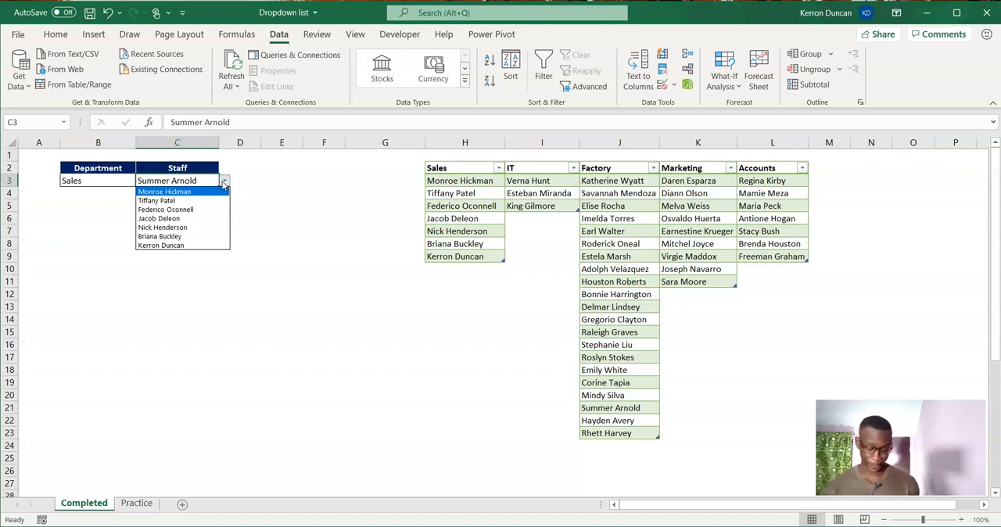
click(92, 172)
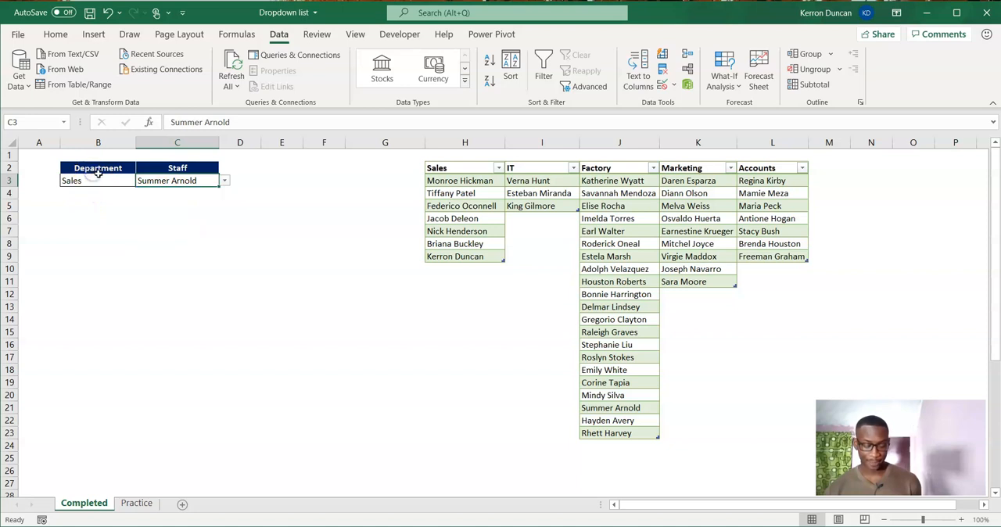
Set the Department in cell B3 to IT and view the choices in the Staff dropdown in C3.
click(96, 169)
click(132, 181)
click(141, 181)
click(101, 200)
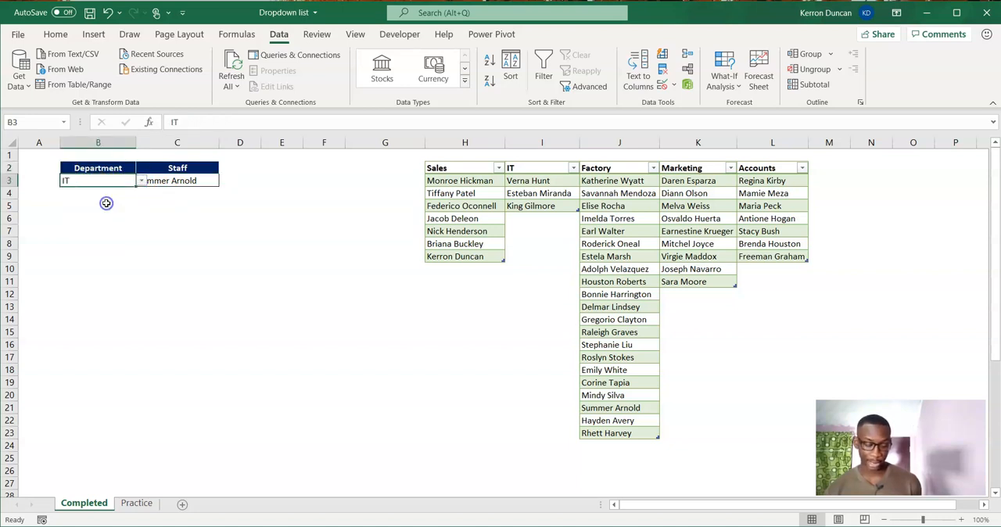
click(176, 179)
click(225, 182)
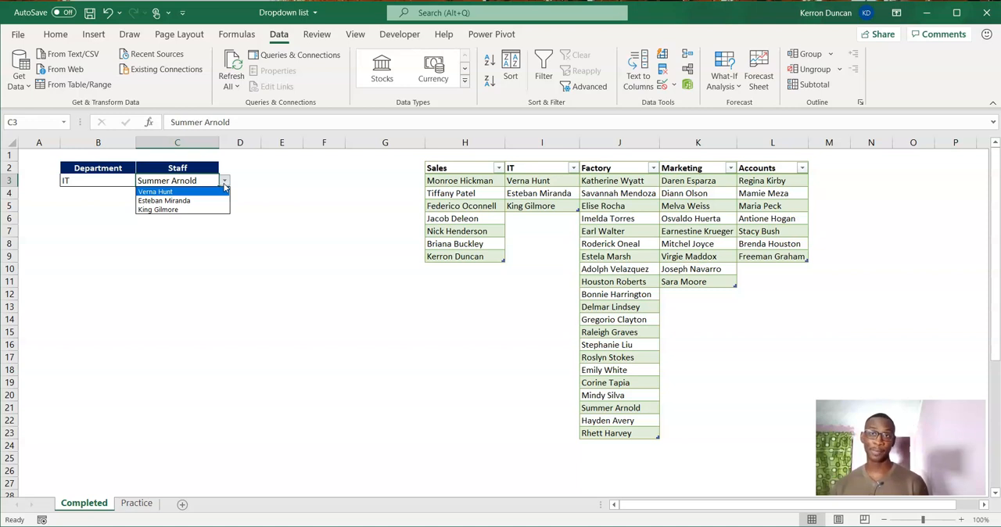
click(156, 181)
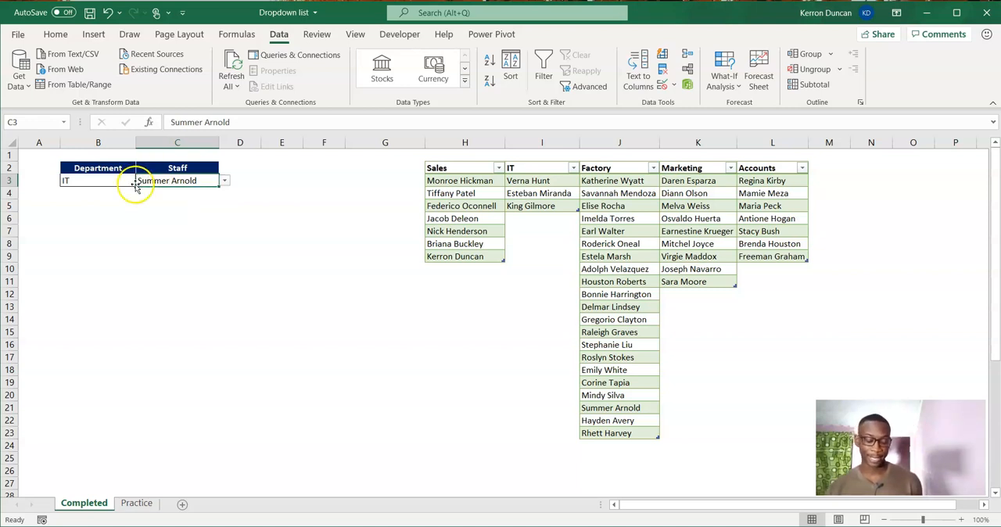
click(119, 178)
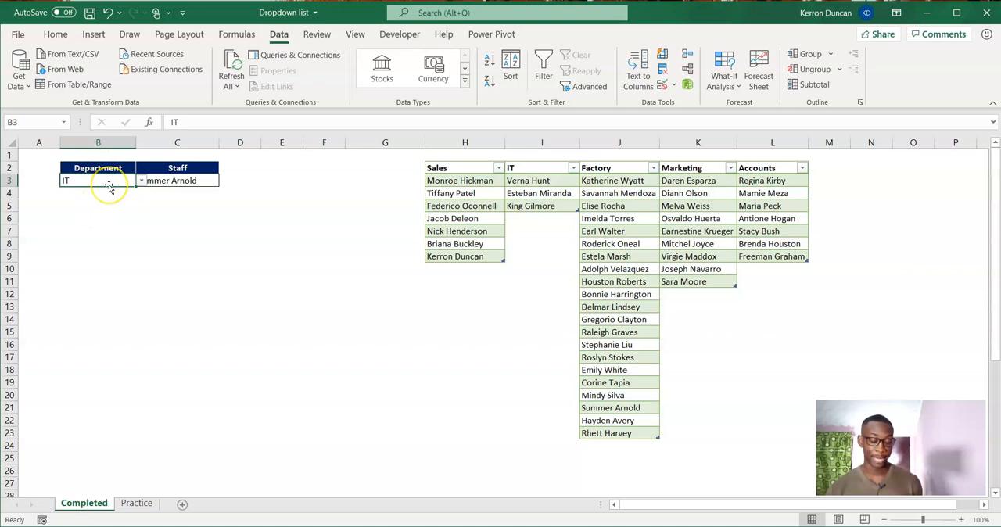
click(178, 181)
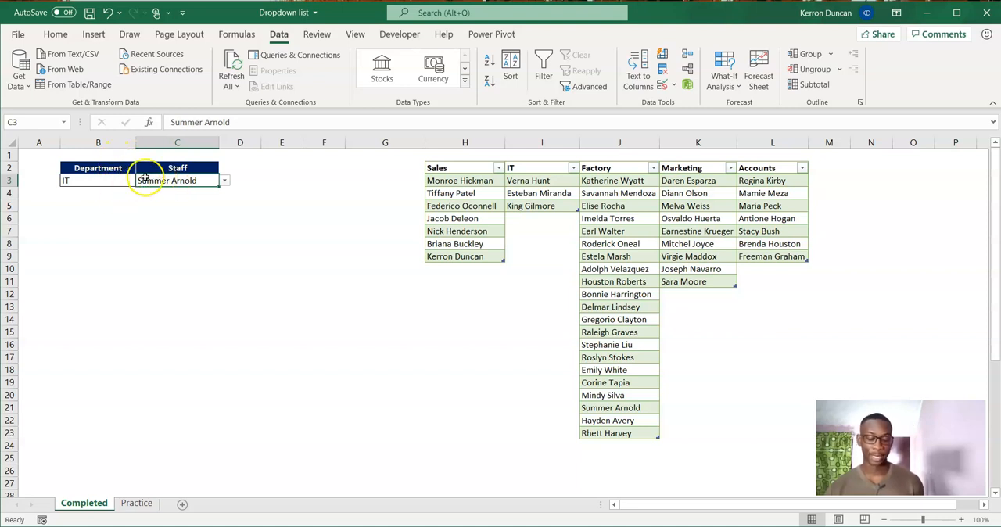
right_click(197, 181)
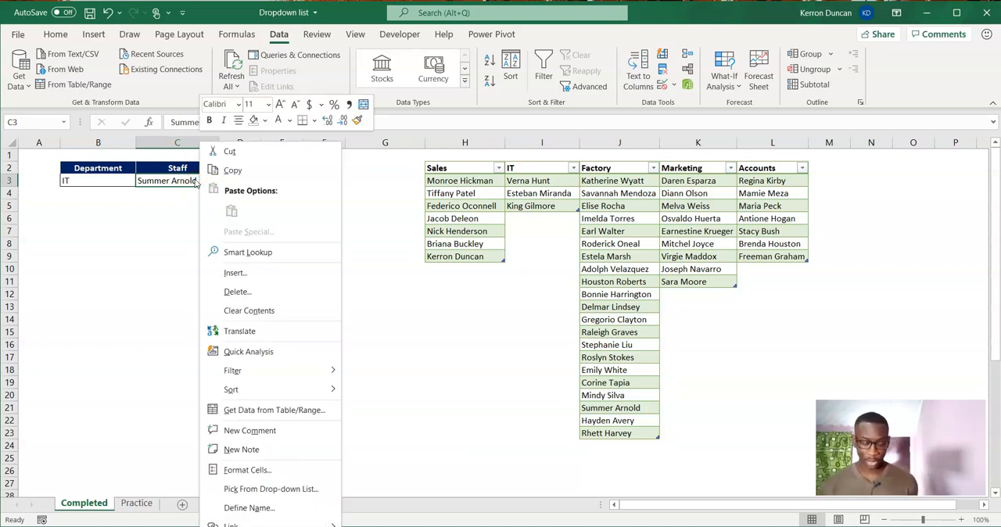
click(126, 423)
On the Practice sheet, add List data validation to Department cell B3 with the source One,Two,Three and check its dropdown.
click(136, 503)
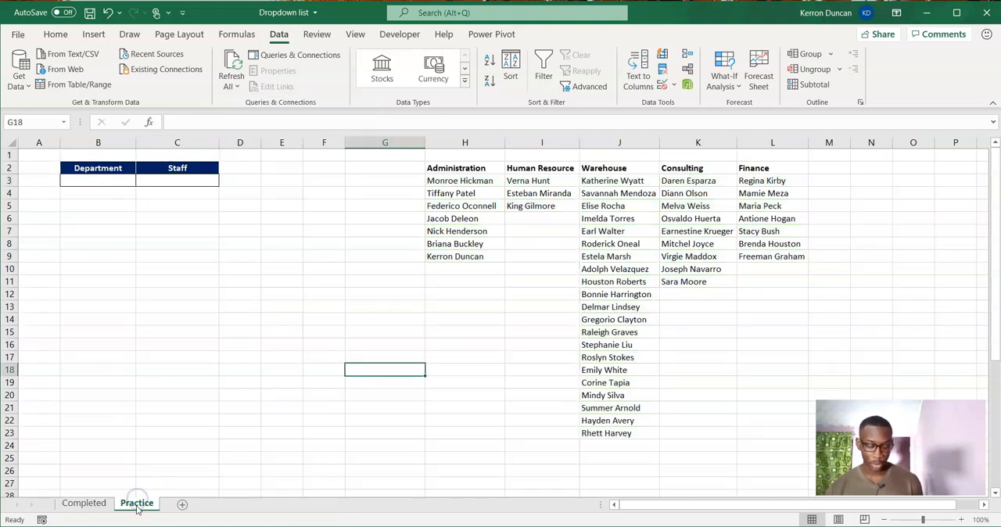
click(115, 181)
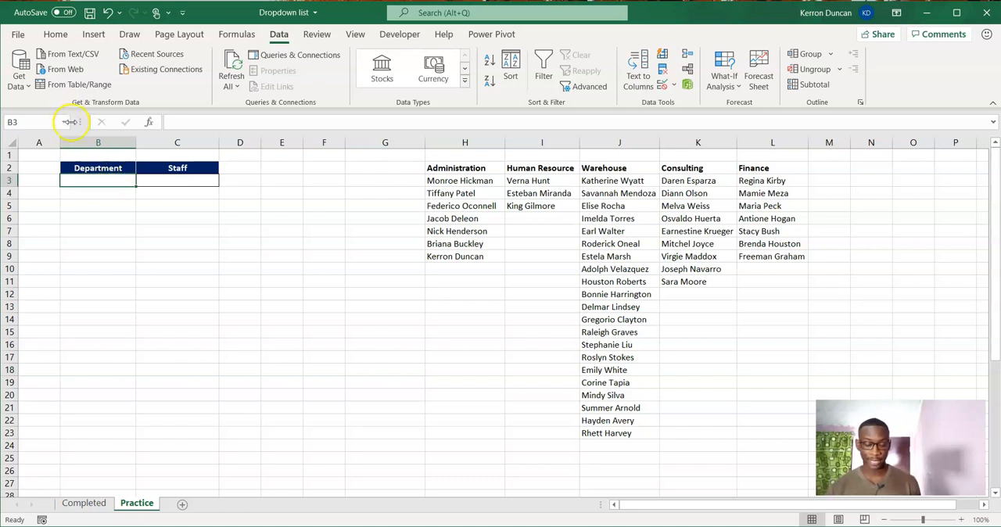
click(282, 36)
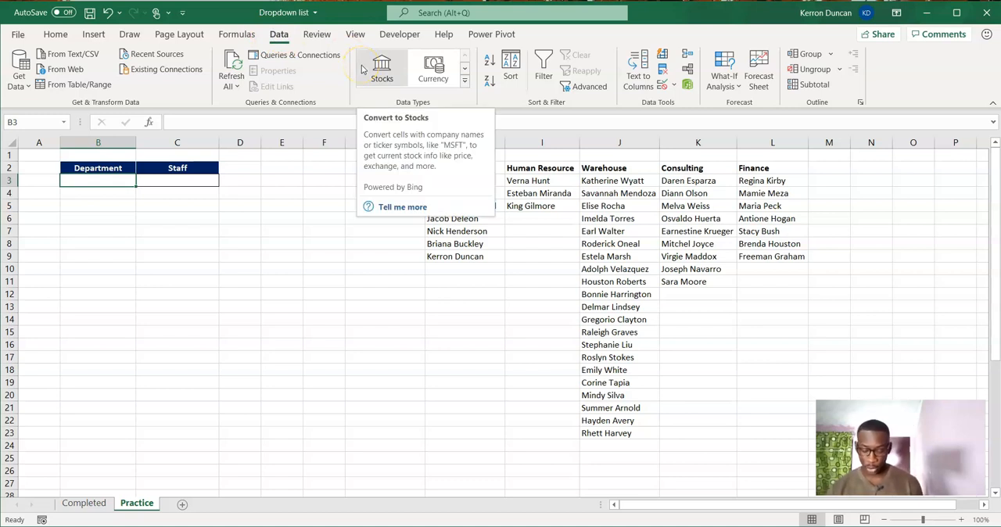
click(663, 89)
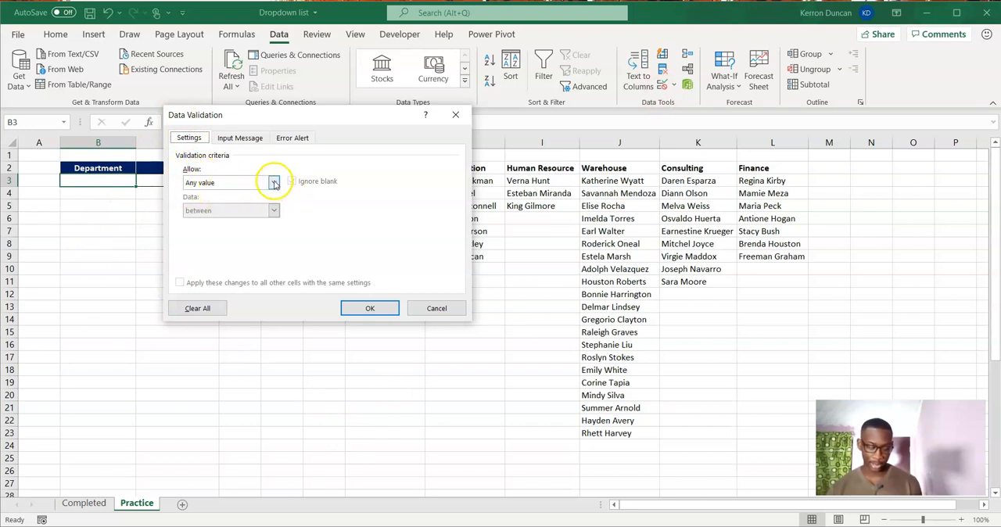
click(274, 183)
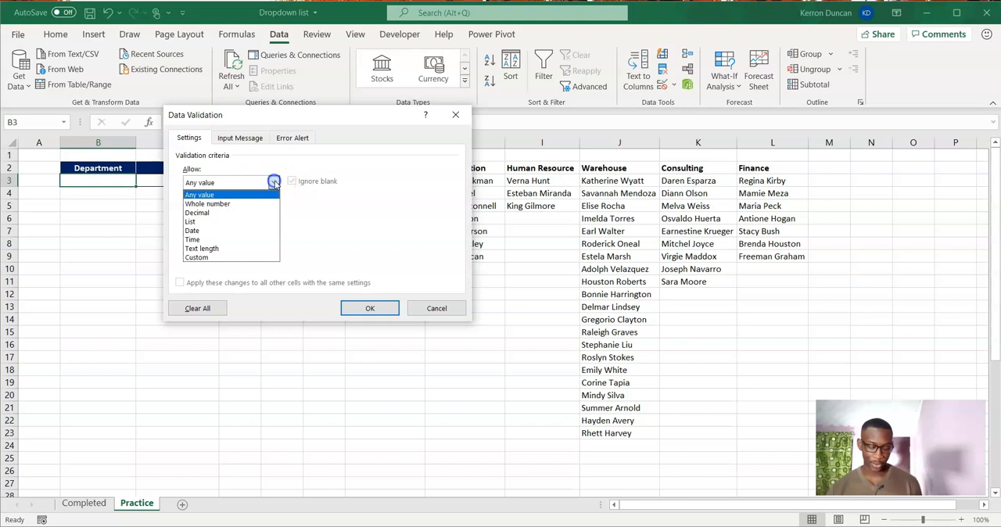
click(235, 221)
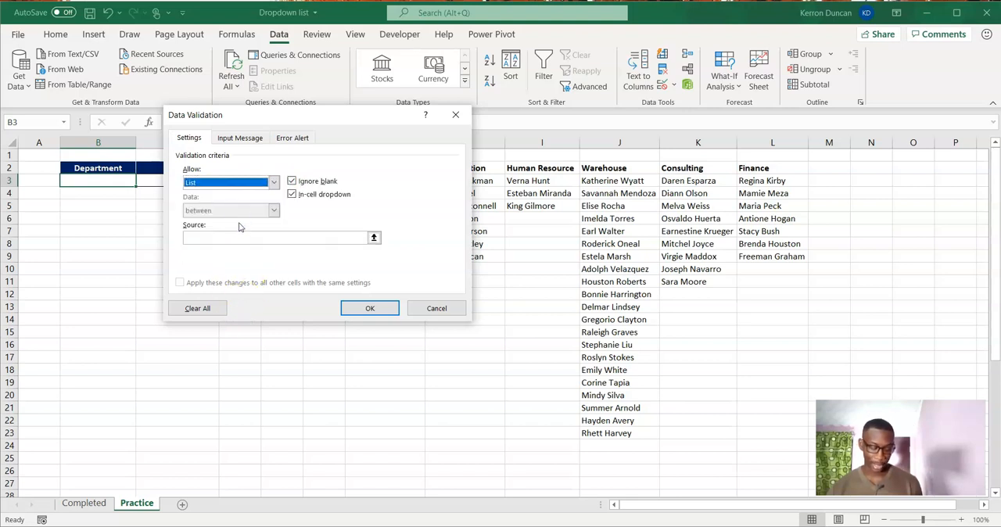
click(238, 234)
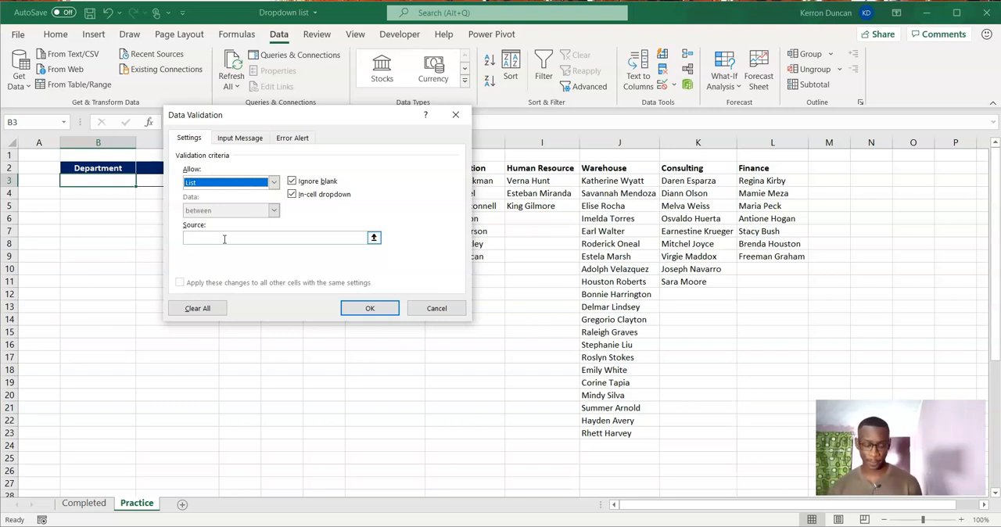
click(224, 239)
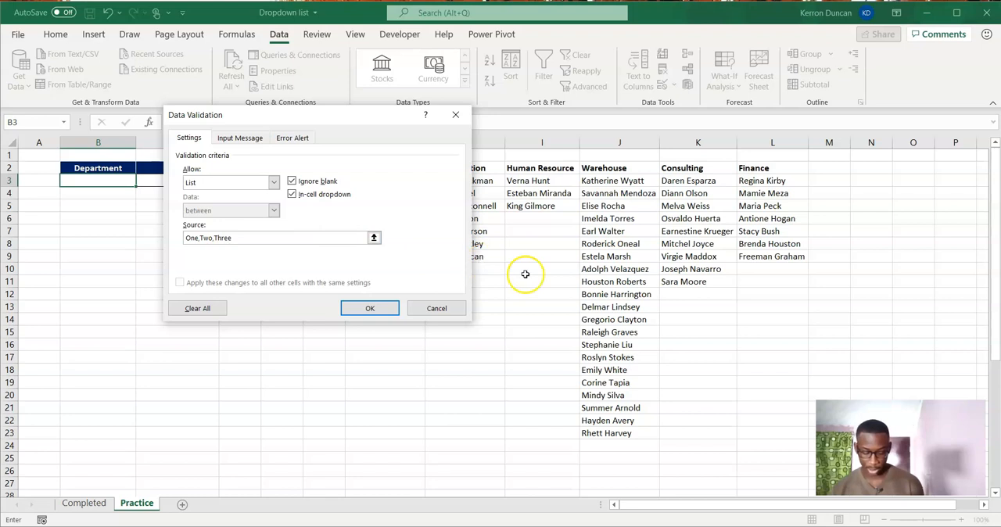
click(363, 312)
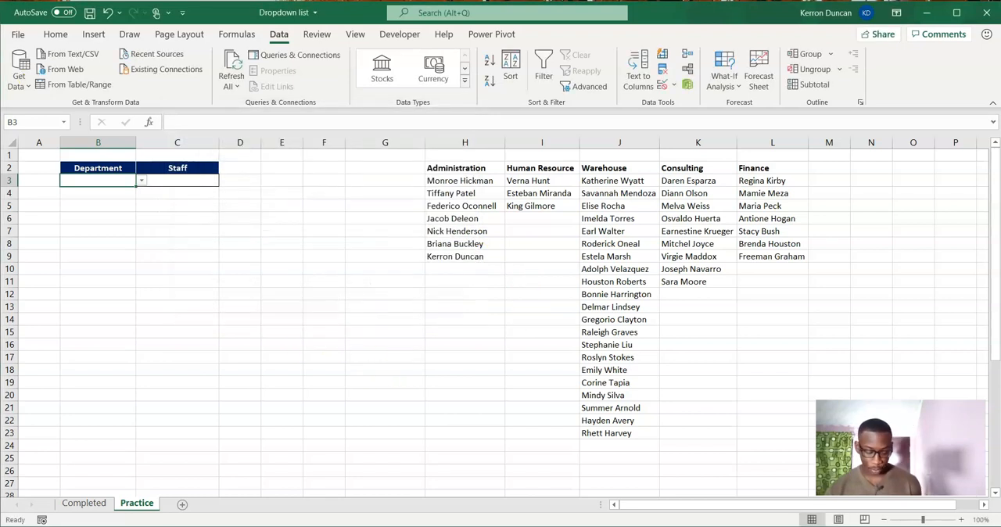
click(141, 182)
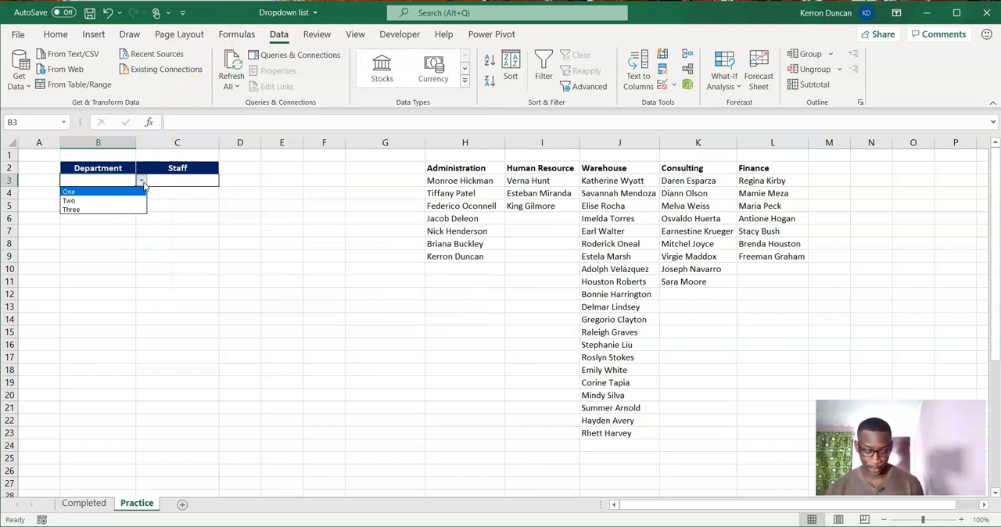
Enter One, Two and Three in cells E4 to E6.
click(279, 190)
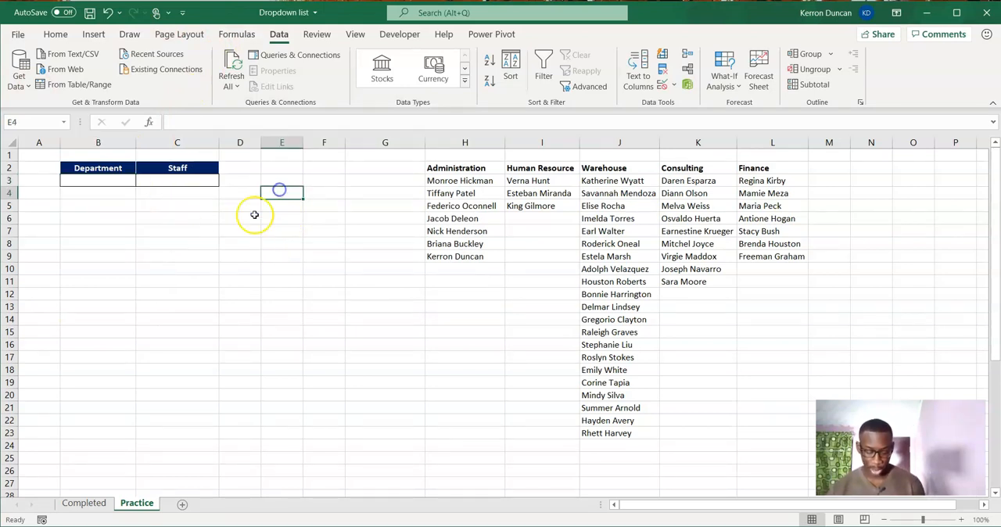
text(One)
key(Return)
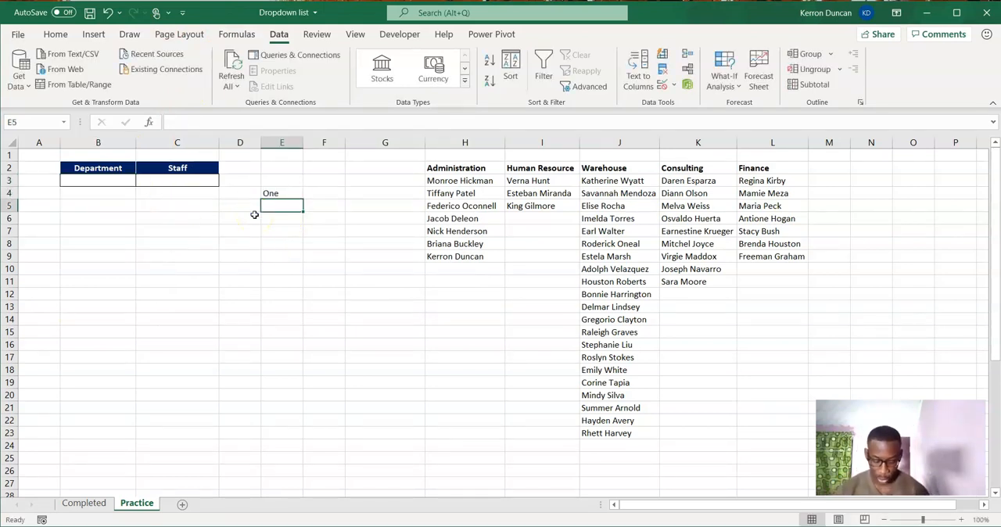
text(TRT)
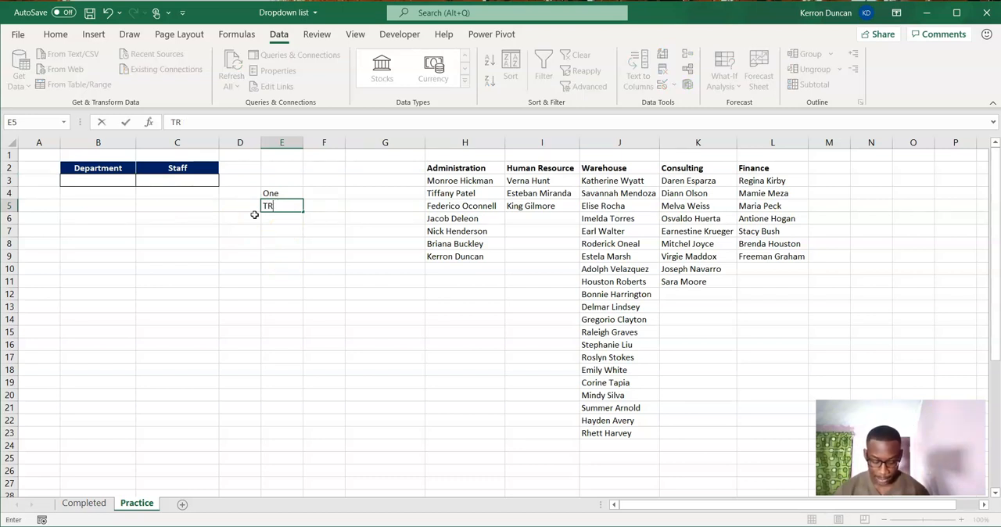
key(Return)
text(Three)
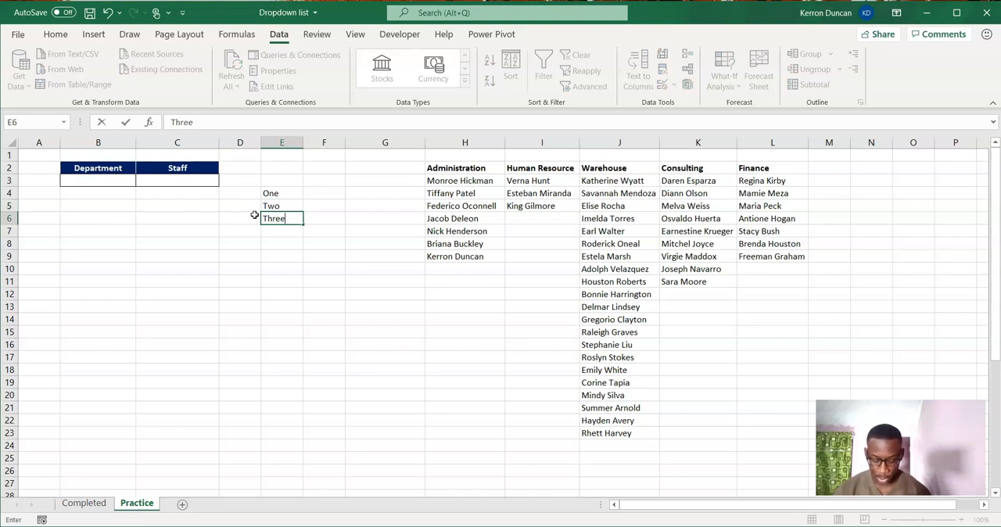
click(254, 215)
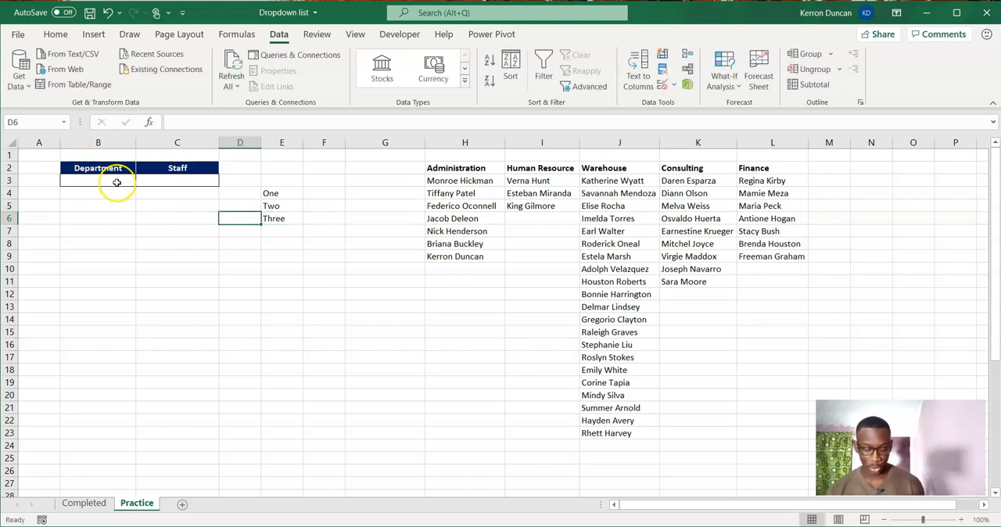
Change the list validation source of cell B3 to the range =$E$4:$E$6 and check its dropdown.
click(116, 181)
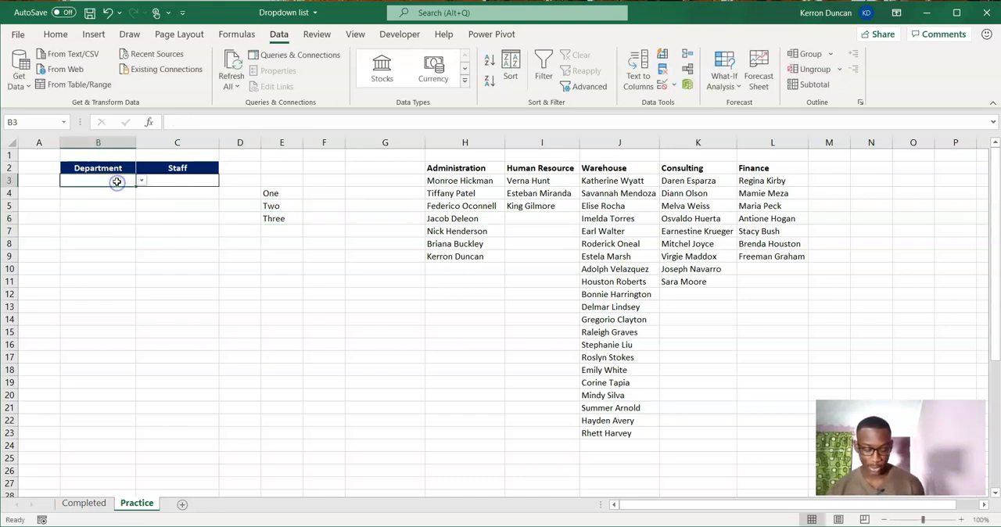
click(289, 35)
right_click(289, 34)
click(289, 34)
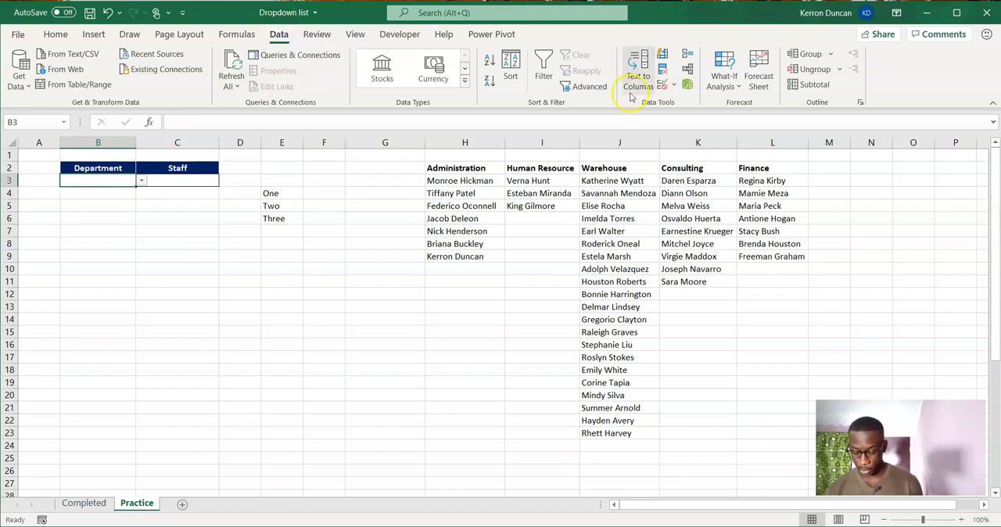
click(661, 86)
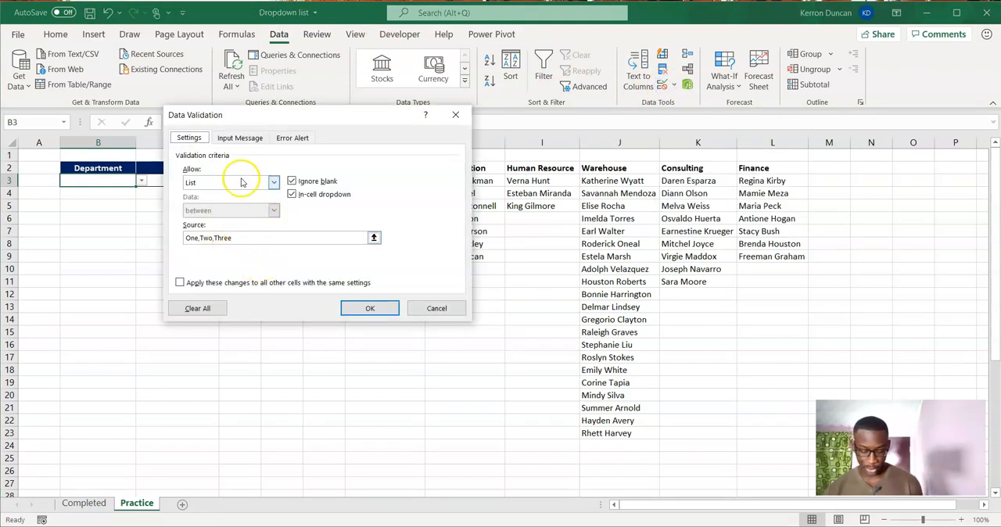
drag(266, 118, 436, 94)
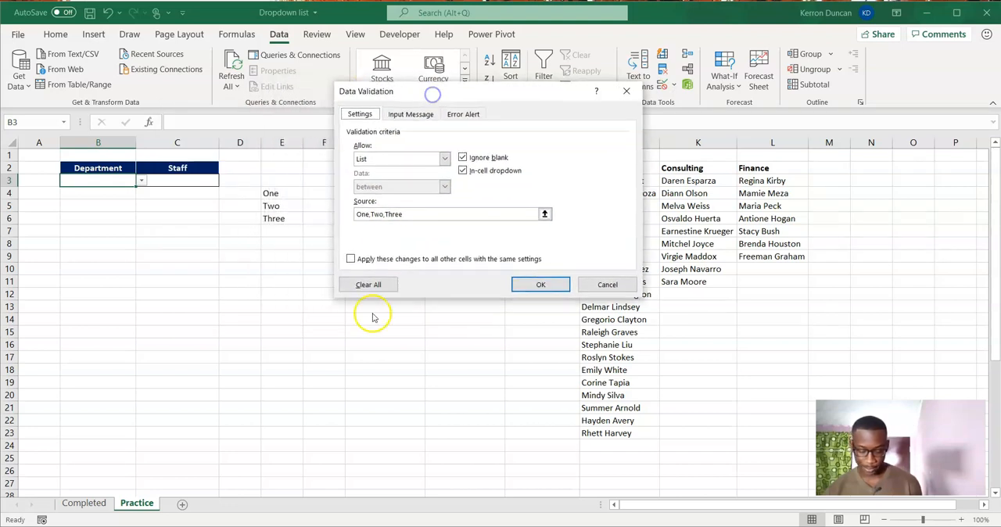
drag(408, 215, 352, 216)
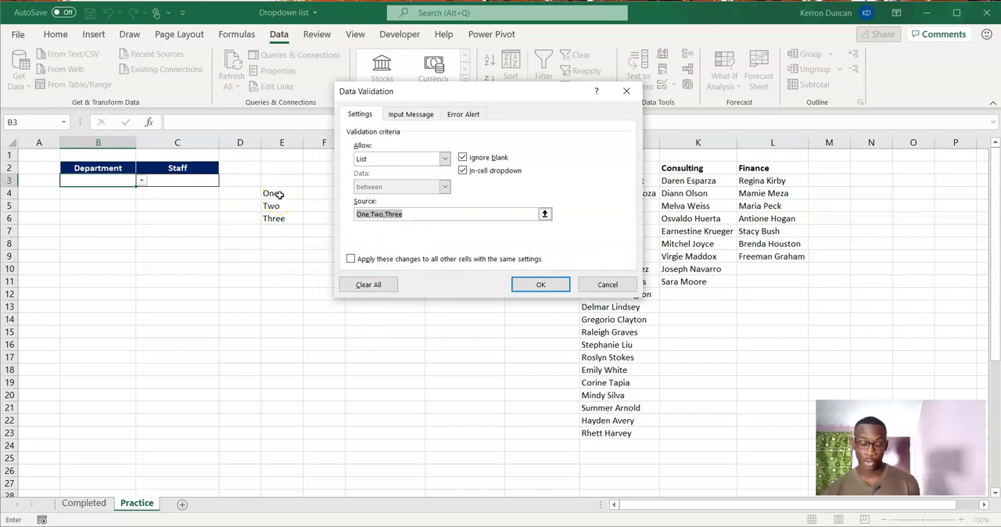
drag(279, 195, 276, 220)
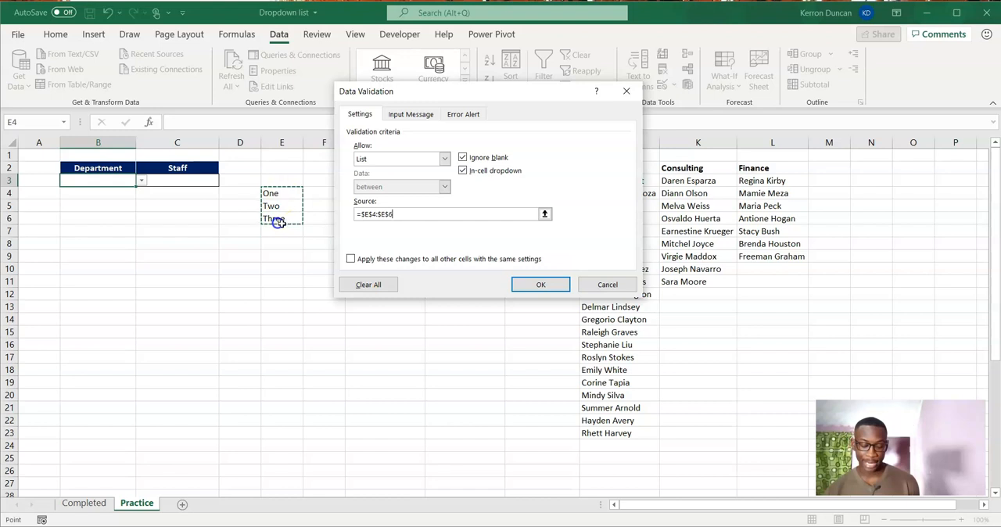
click(538, 287)
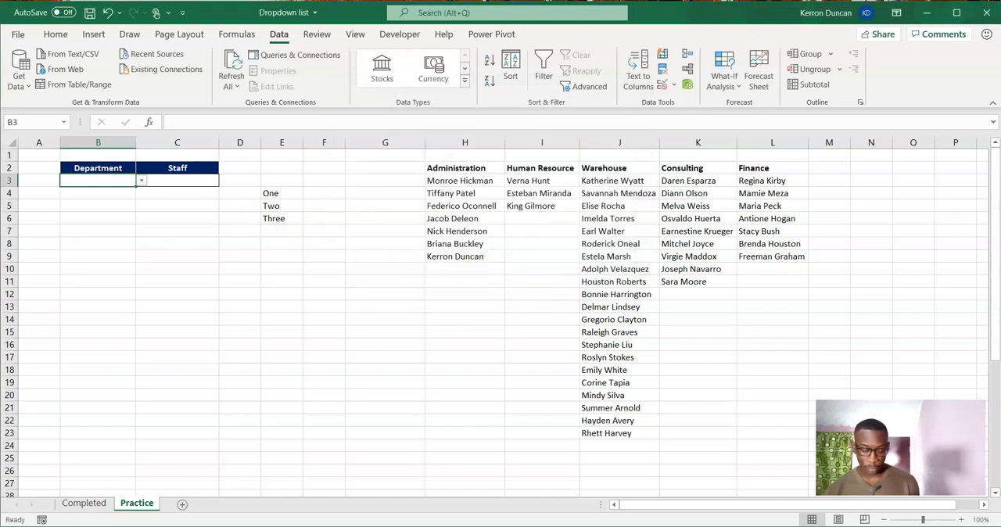
click(142, 181)
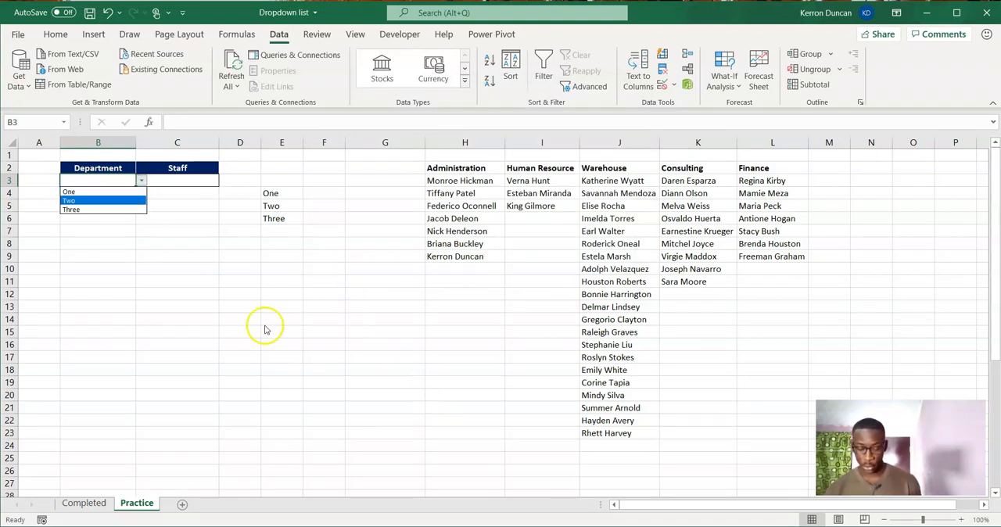
Clear the One, Two and Three entries from column E, starting at cell E4.
click(273, 196)
drag(274, 192, 288, 235)
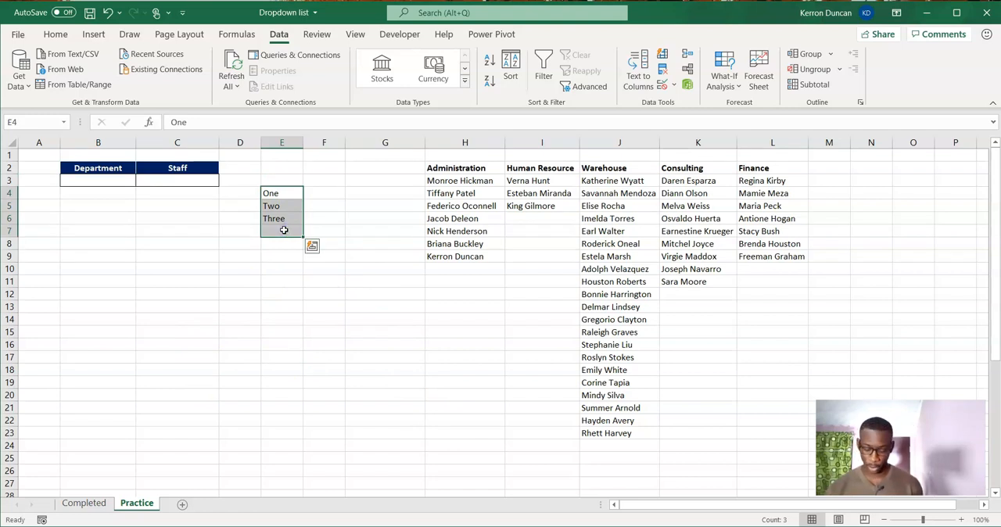
key(Delete)
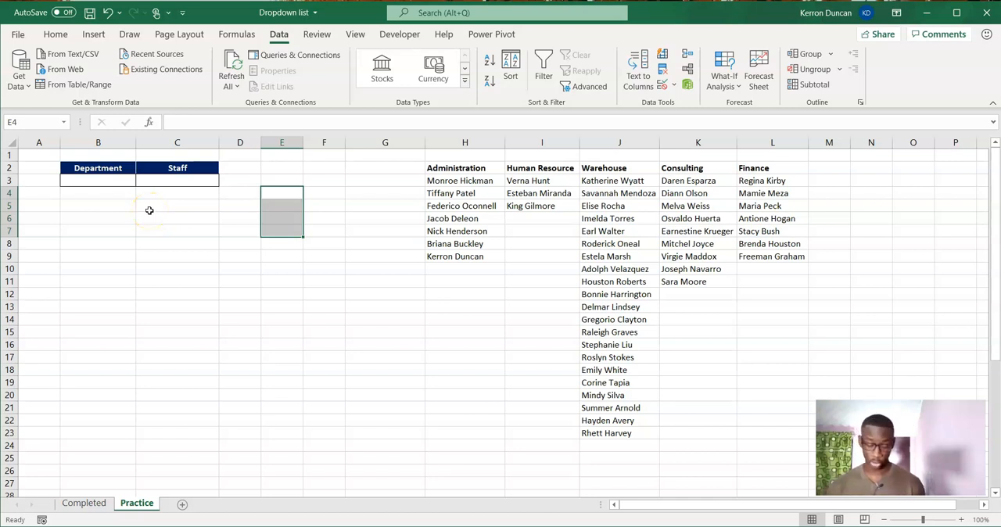
Change the list validation source of Department cell B3 to the department headers in H2:L2 and check its dropdown.
click(113, 169)
click(117, 178)
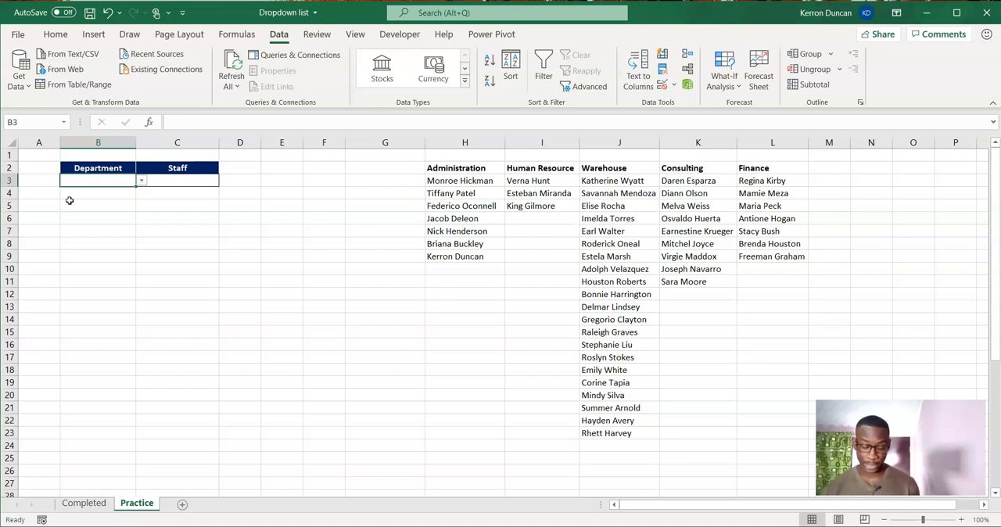
click(123, 179)
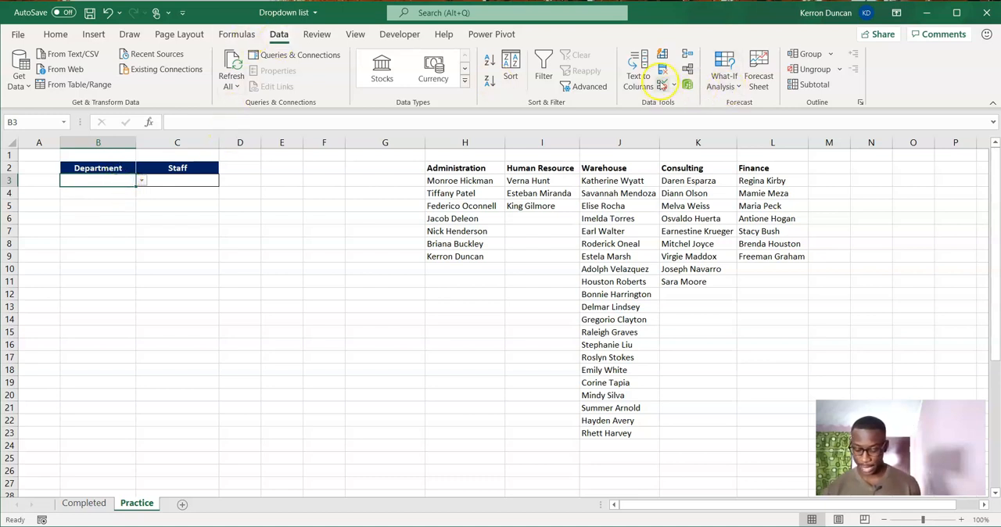
click(663, 89)
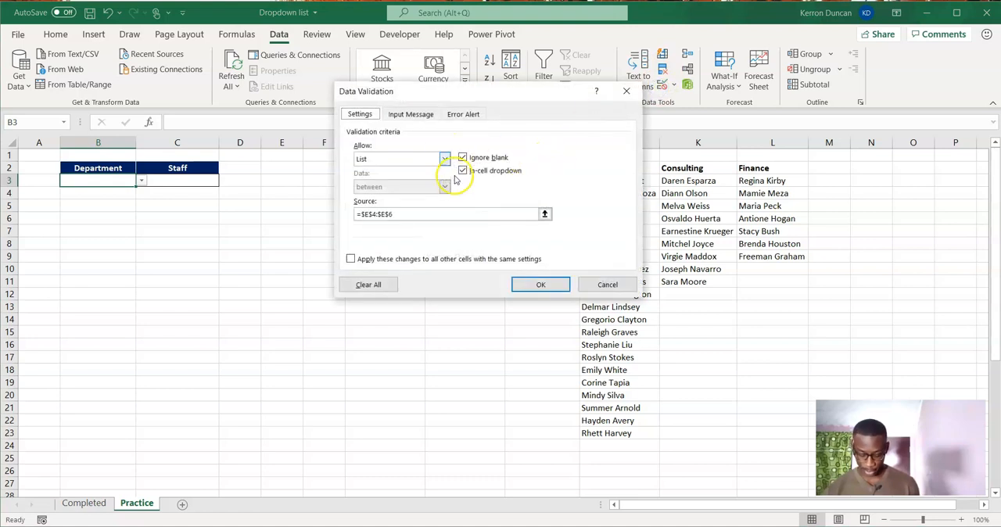
drag(394, 214, 344, 216)
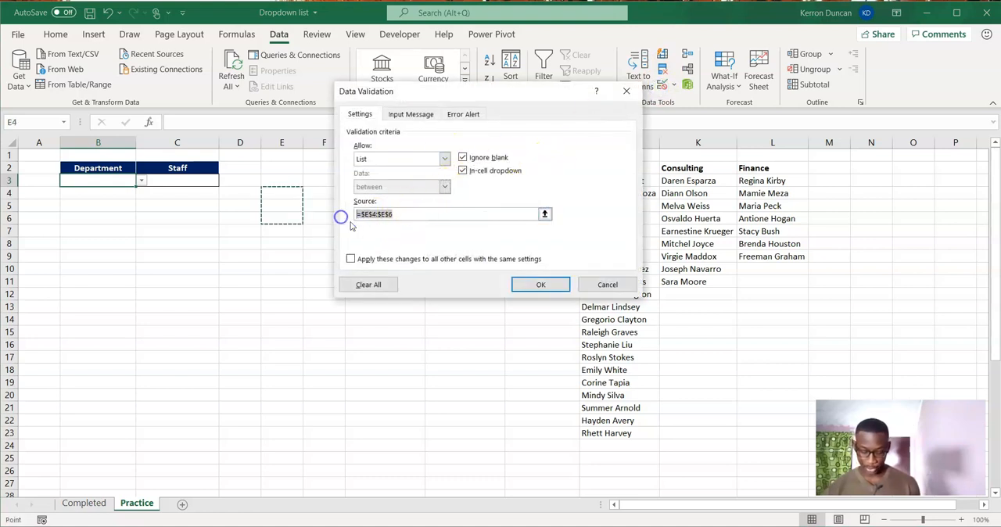
key(BackSpace)
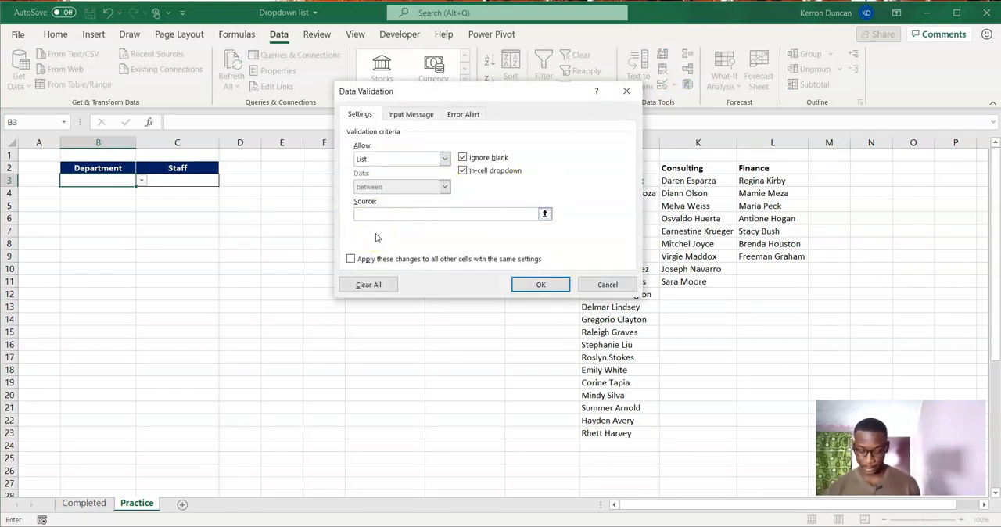
drag(467, 92, 193, 178)
click(462, 170)
drag(463, 170, 748, 169)
click(267, 373)
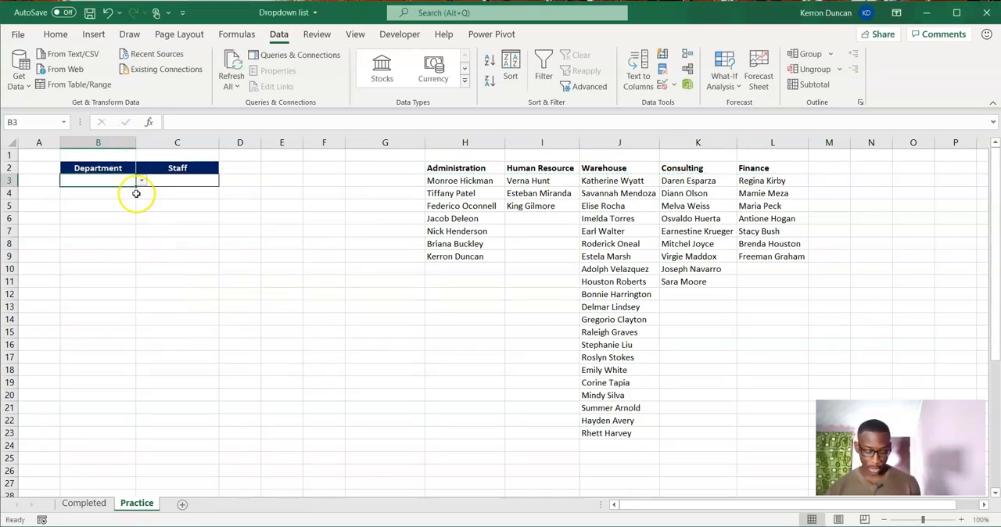
click(143, 185)
click(130, 185)
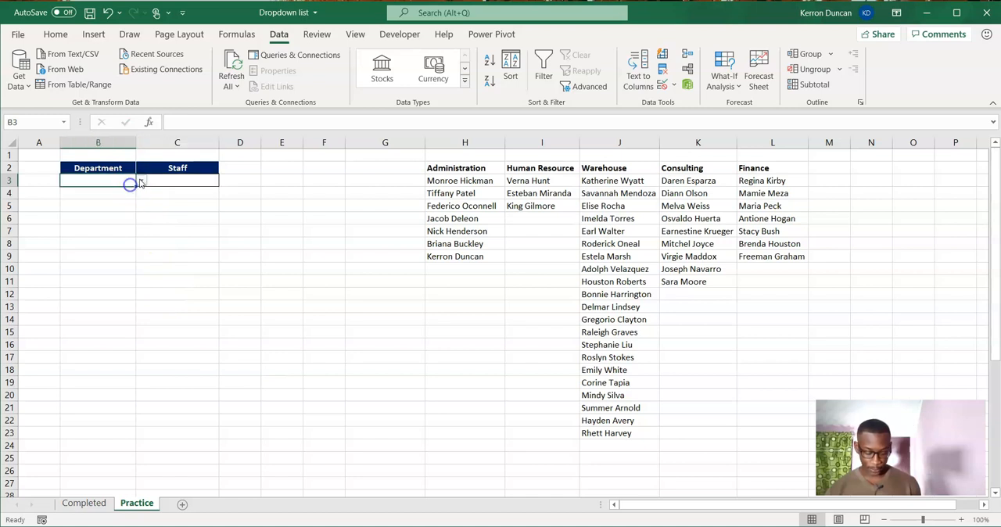
click(141, 182)
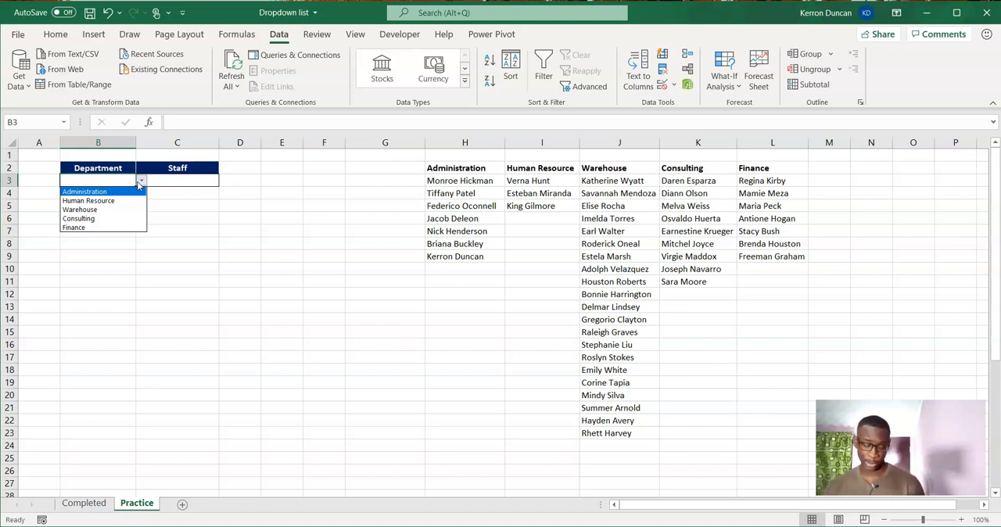
click(192, 178)
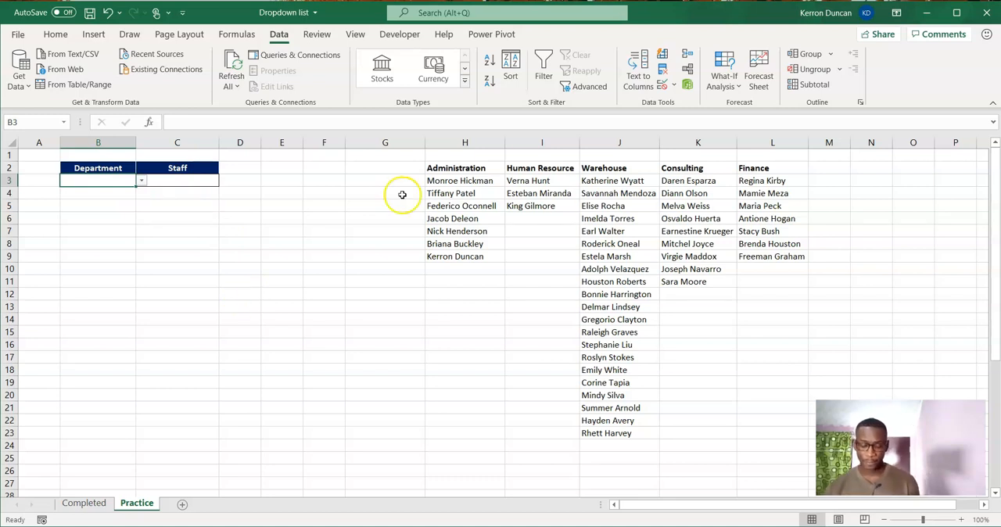
Convert the Administration list in H2:H9 into a table with headers.
click(484, 170)
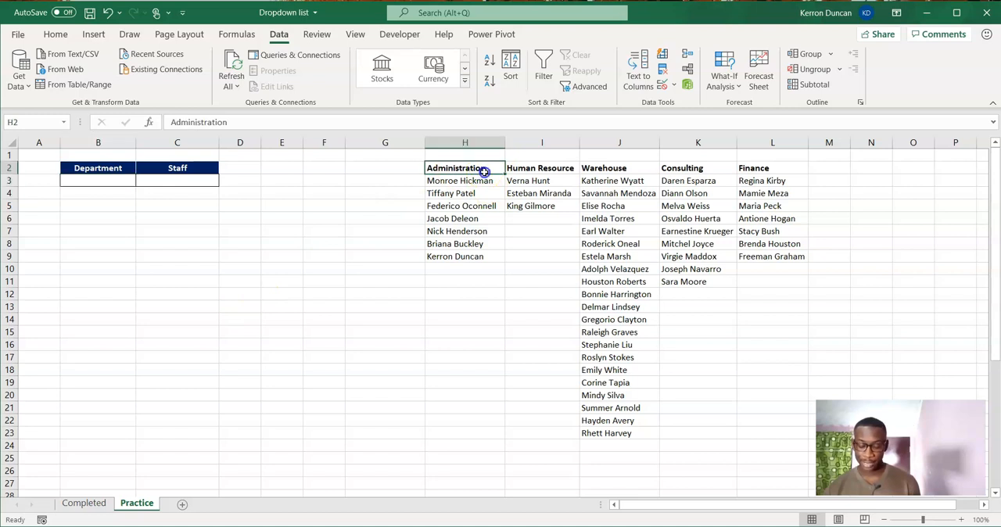
drag(484, 171, 484, 195)
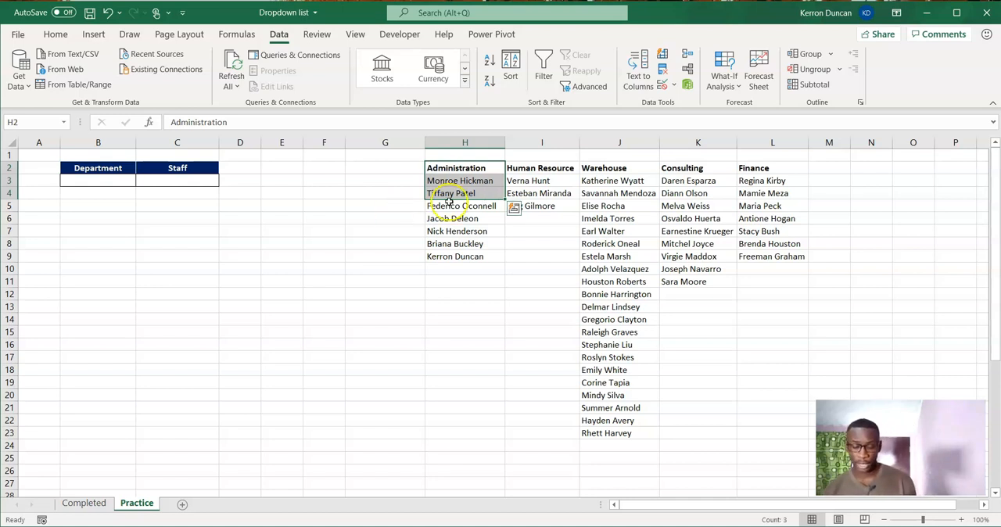
drag(479, 168, 460, 261)
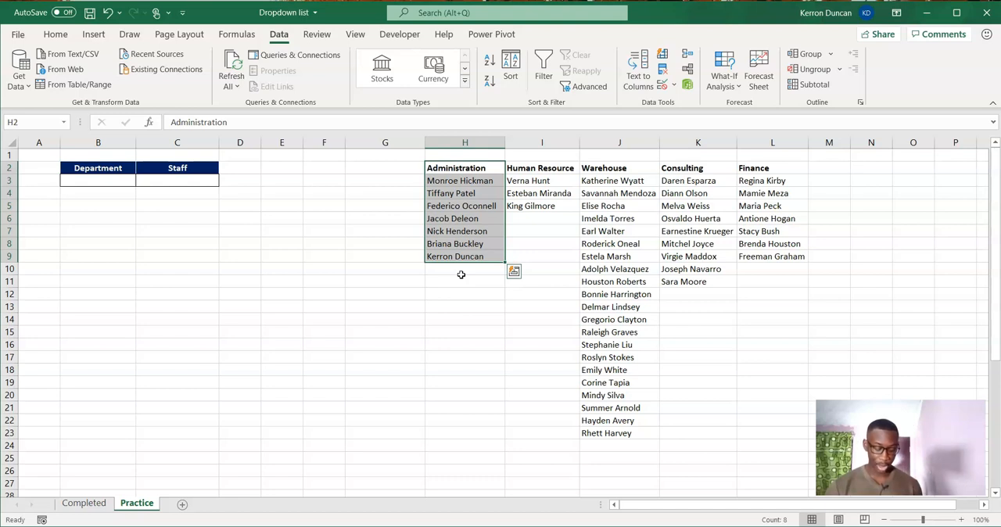
key(ctrl+t)
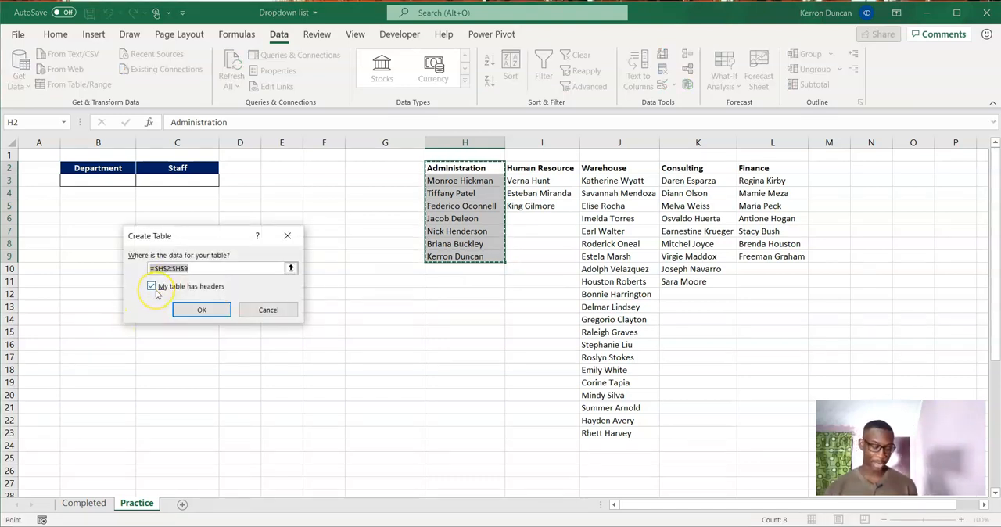
click(198, 317)
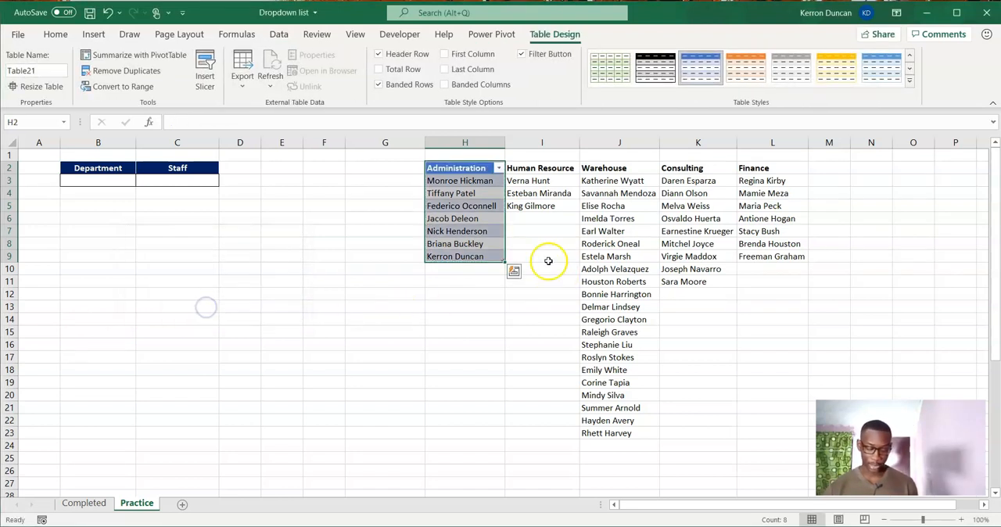
Convert the Human Resource list in I2:I5 and the Warehouse list in J2:J23 into separate tables with headers.
click(538, 182)
drag(539, 167, 540, 205)
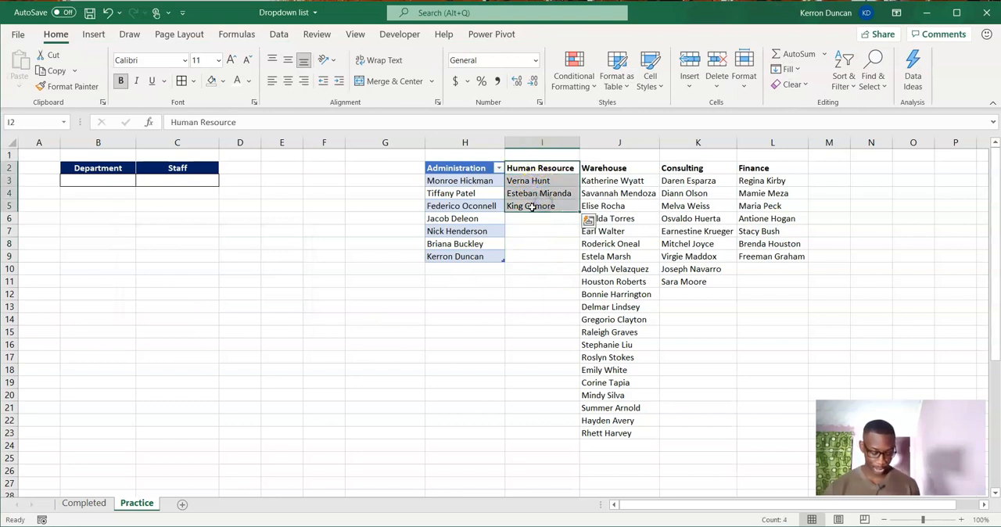
key(ctrl+t)
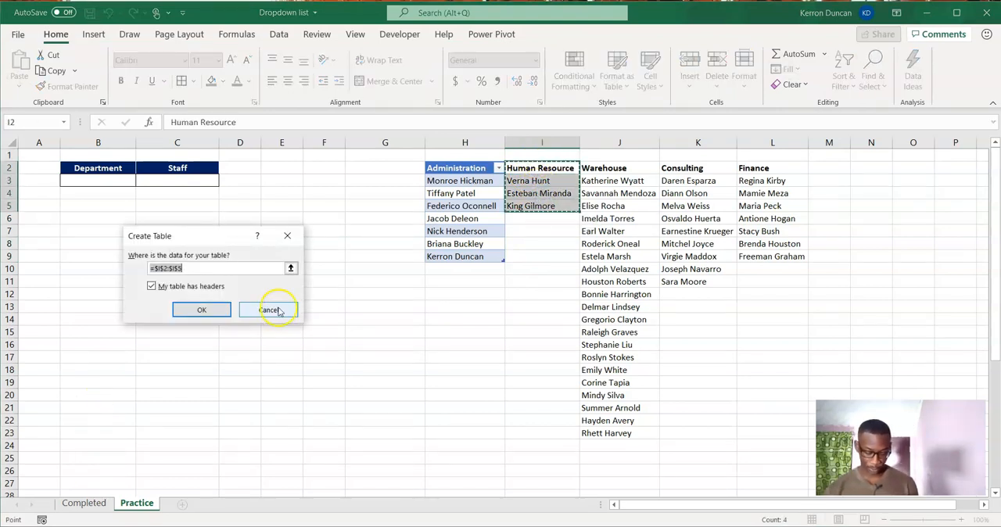
click(201, 307)
drag(625, 167, 618, 426)
key(ctrl+t)
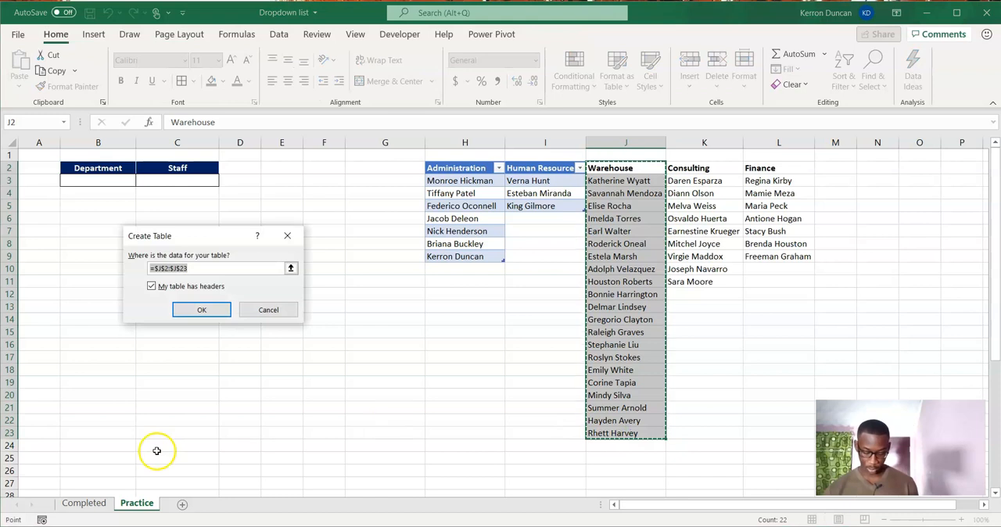
click(200, 311)
Convert the Consulting list in K2:K11 and the Finance list in L2:L9 into separate tables with headers.
drag(707, 168, 698, 284)
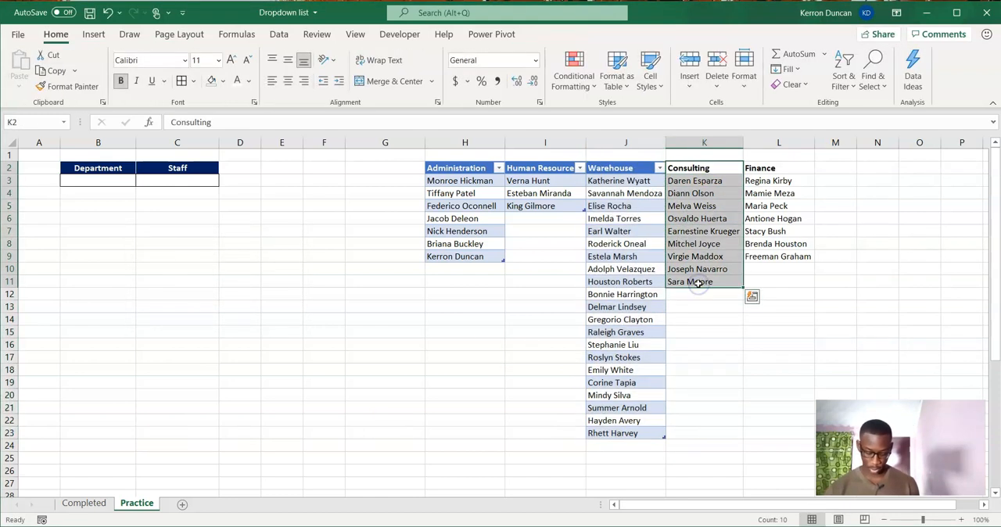
key(ctrl+t)
click(197, 312)
drag(762, 169, 772, 261)
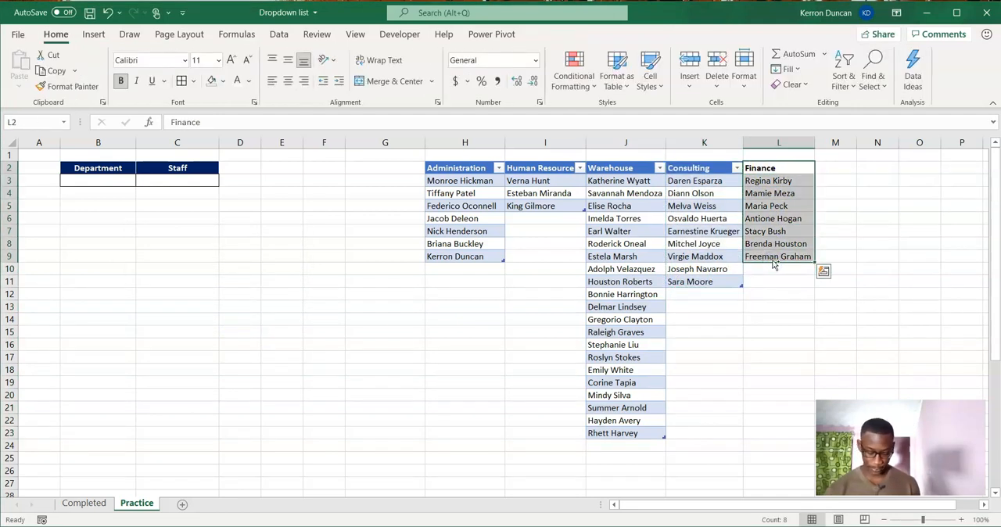
key(ctrl+t)
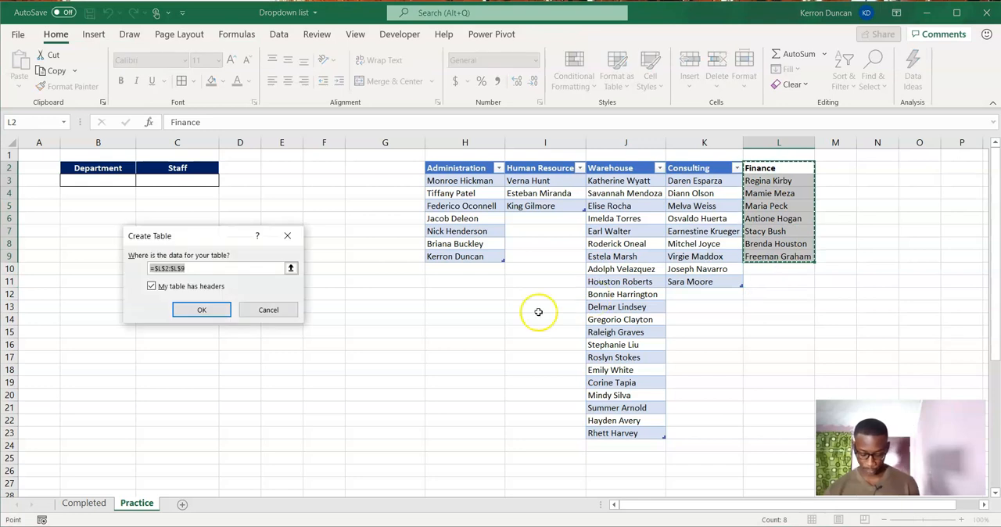
click(200, 310)
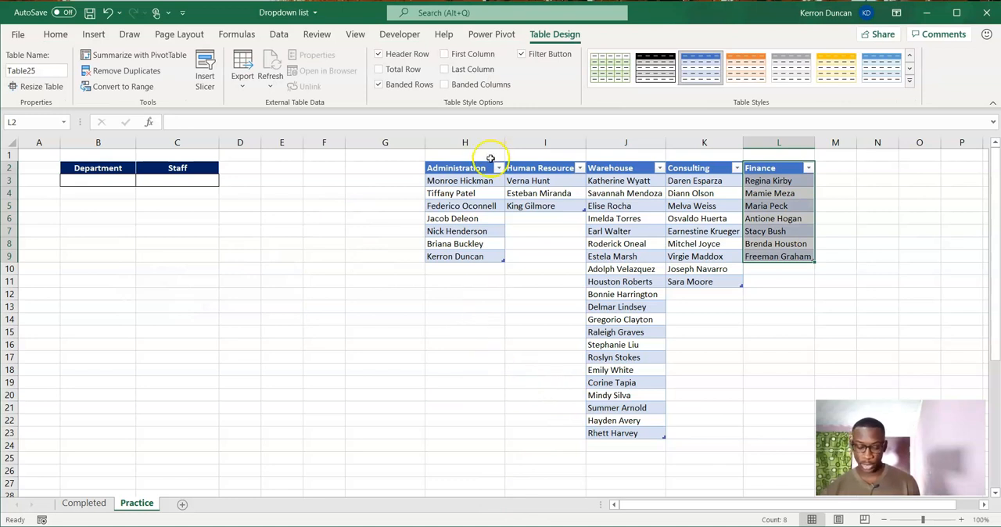
Create named ranges for all five department tables, Administration through Finance, from the selected columns using only the top row as names.
drag(474, 181, 481, 168)
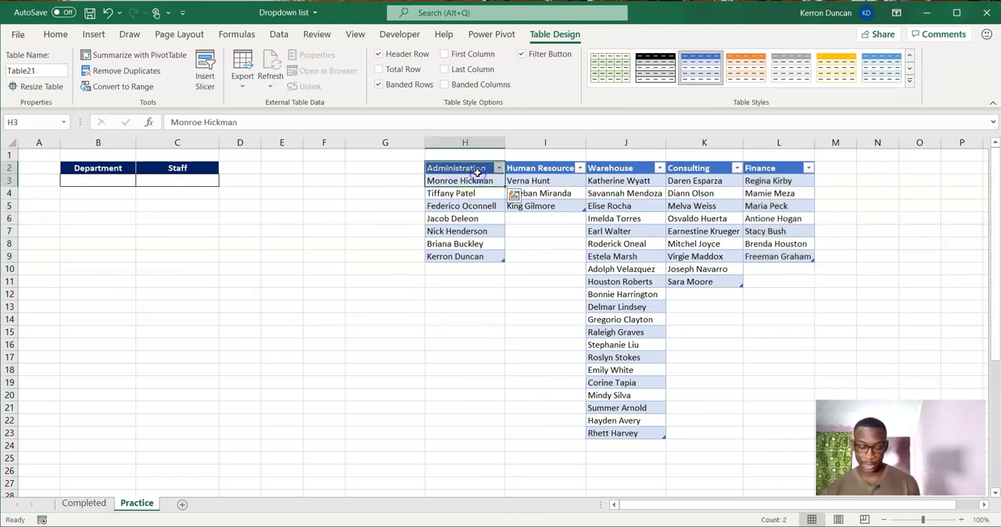
click(482, 161)
click(480, 171)
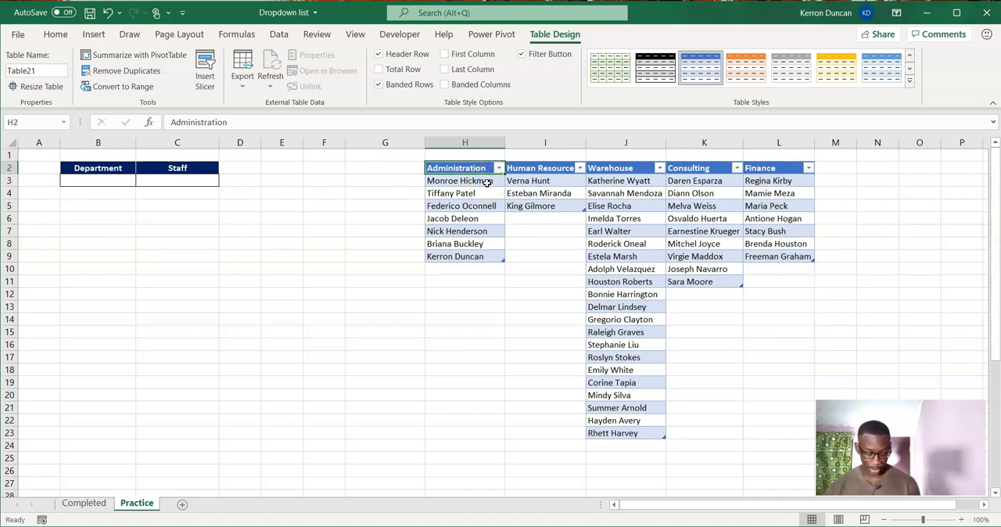
key(ctrl+shift+Down)
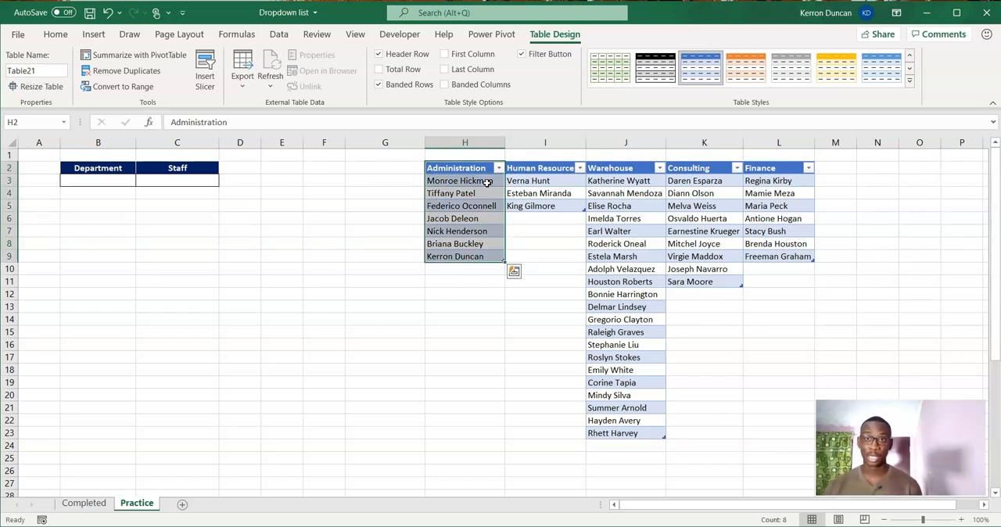
ctrl+click(537, 168)
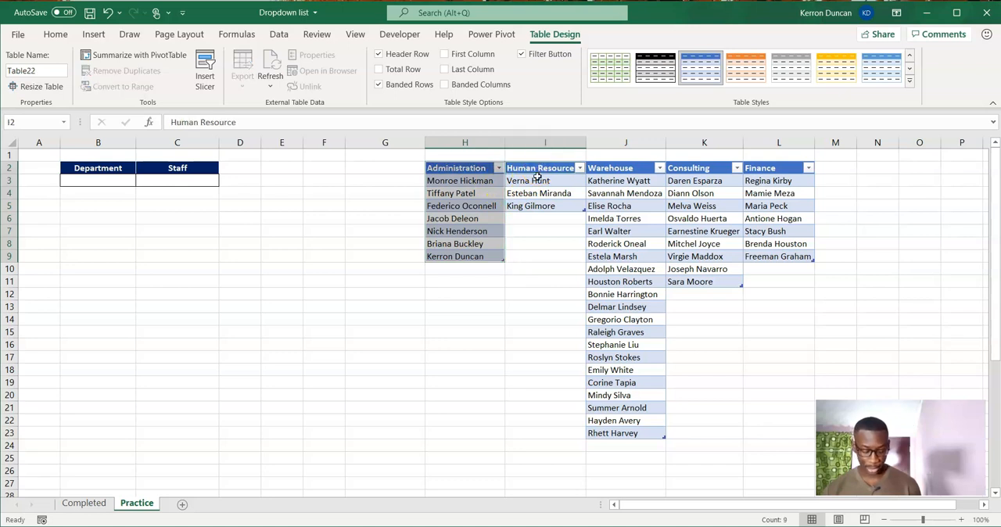
key(ctrl+shift+Down)
ctrl+click(638, 170)
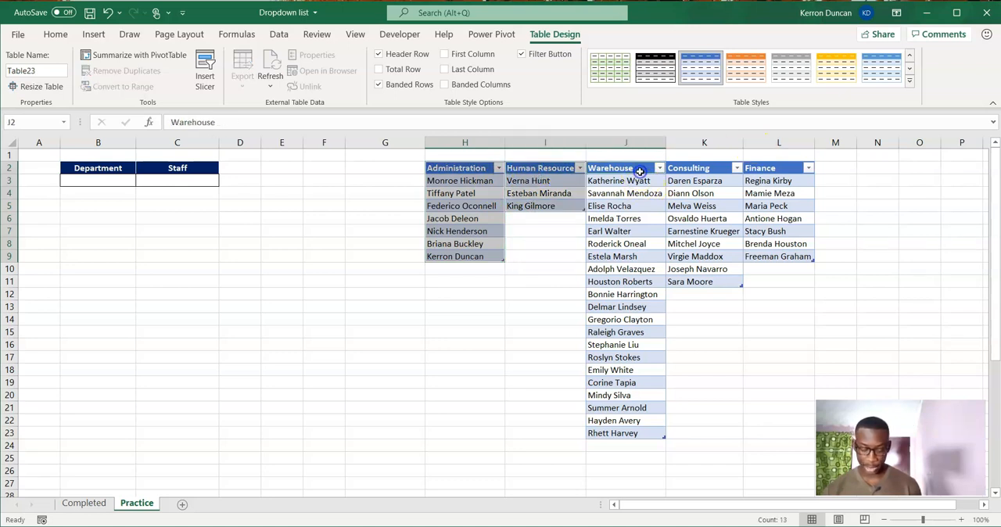
key(ctrl+shift+Down)
ctrl+click(689, 170)
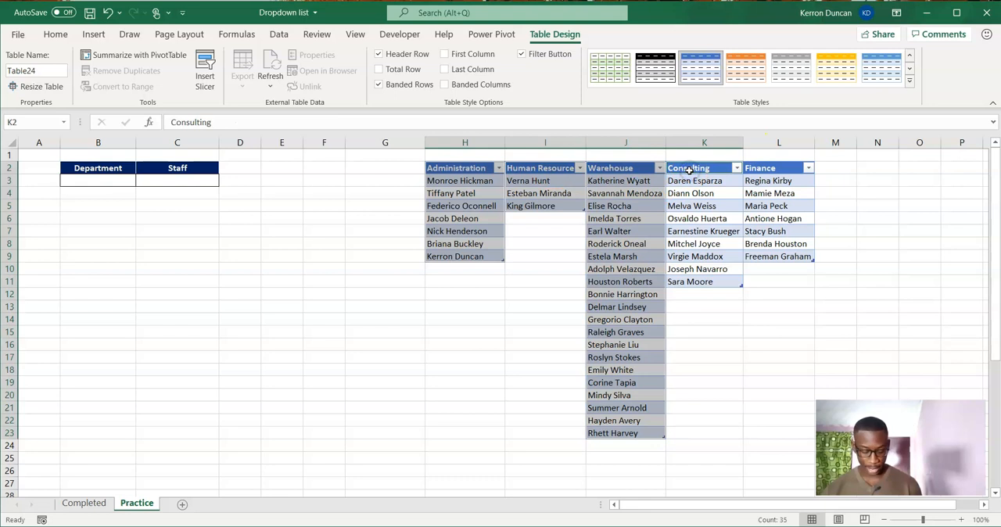
key(ctrl+shift+Down)
ctrl+click(755, 169)
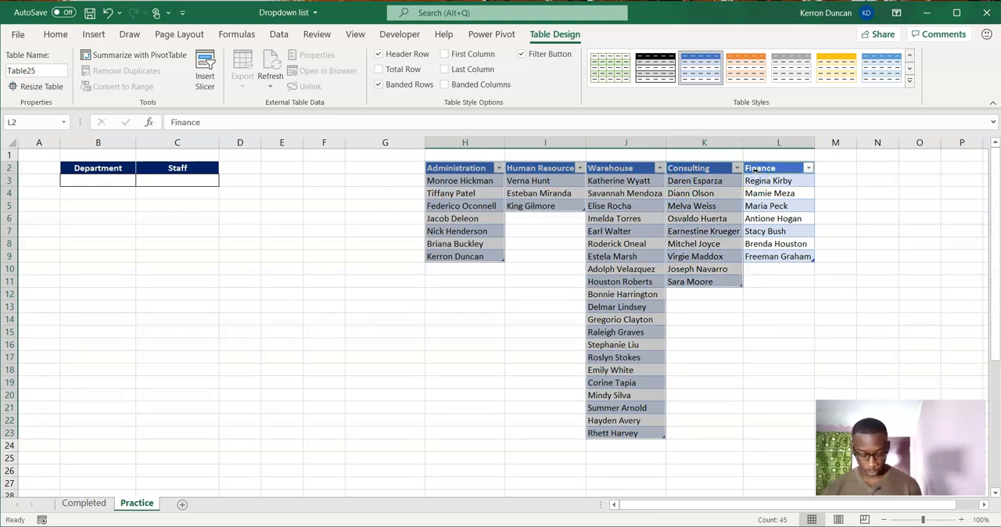
key(ctrl+shift+Down)
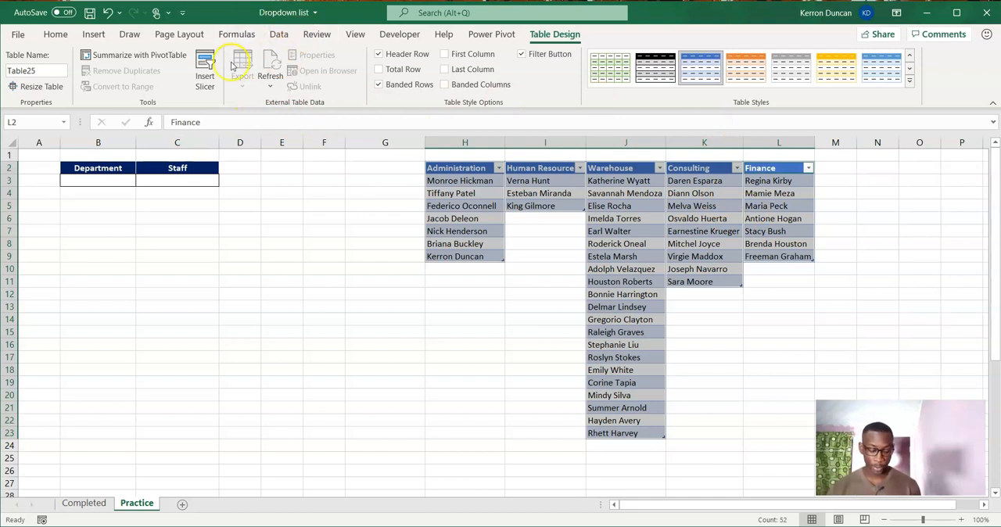
click(239, 35)
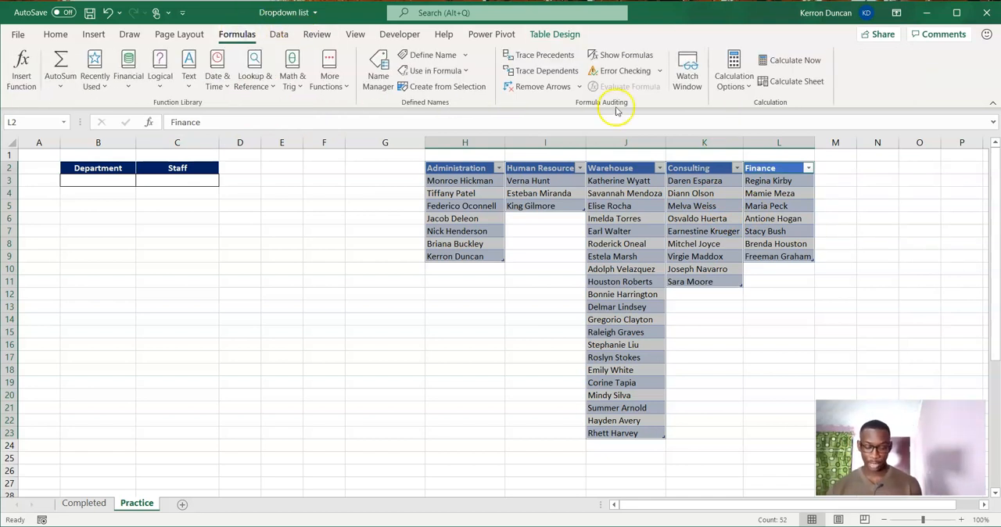
click(446, 87)
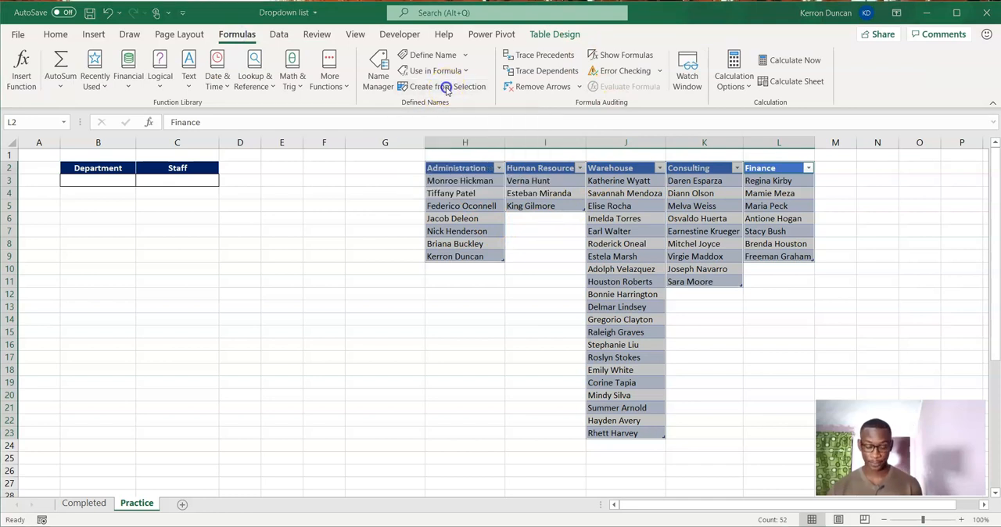
drag(163, 224, 153, 153)
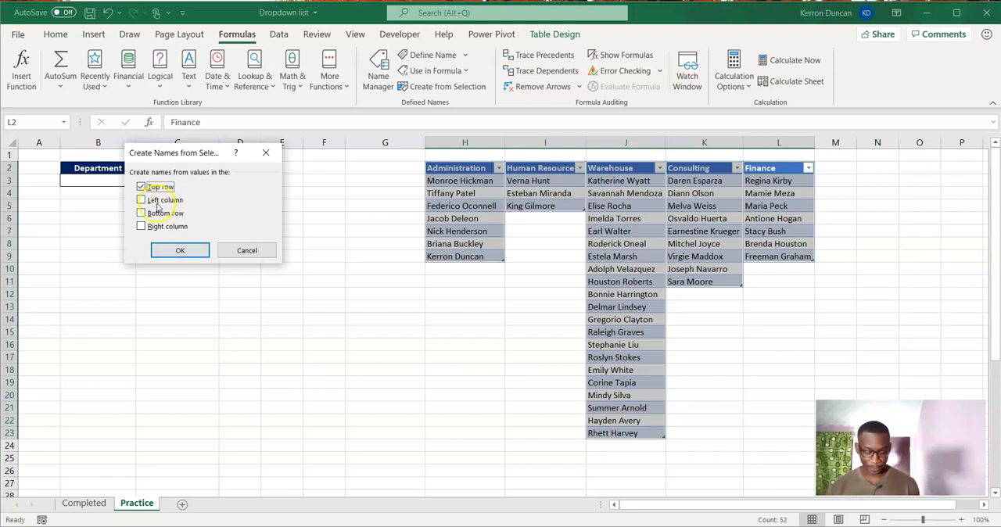
click(181, 249)
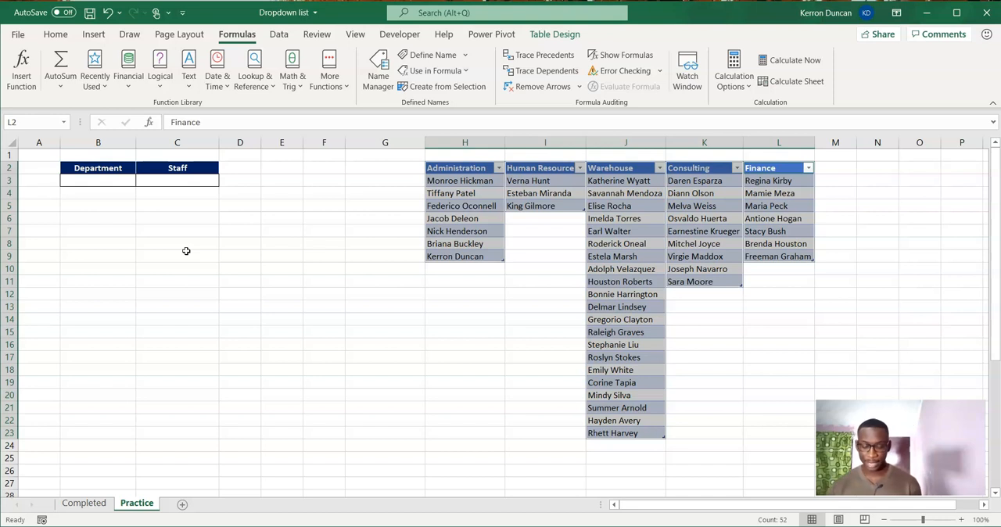
Enter the formula =Administration in E4 to test that the named range returns the Administration staff list.
click(474, 156)
drag(475, 167, 465, 250)
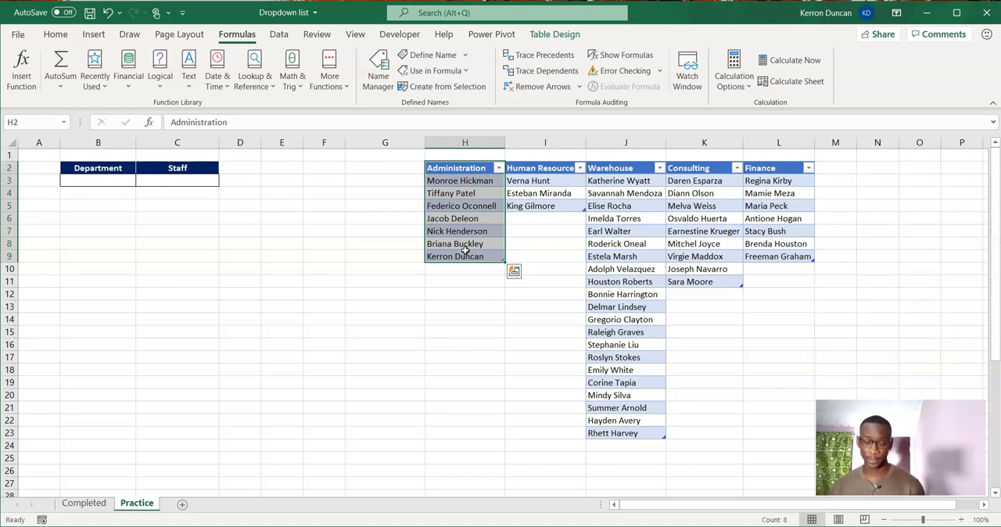
click(287, 193)
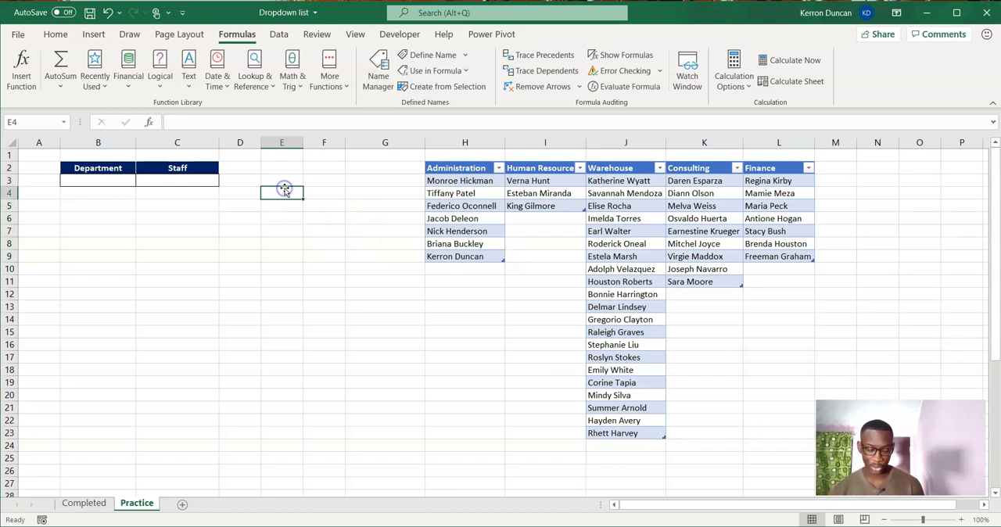
text(=)
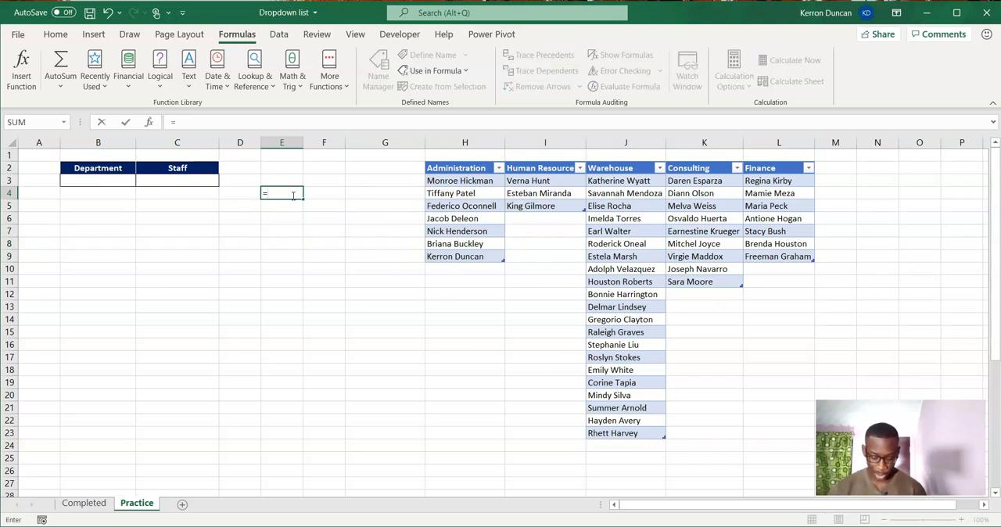
text(adminis)
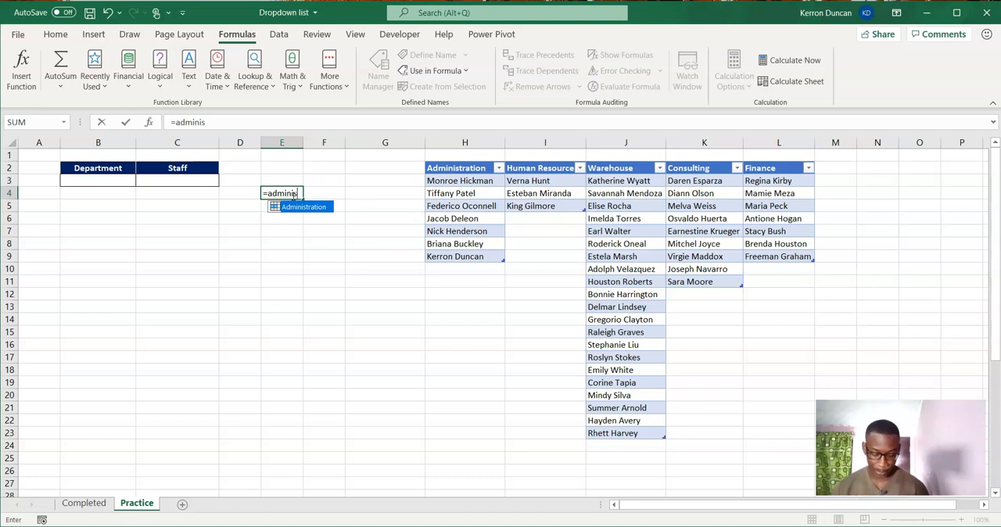
key(Tab)
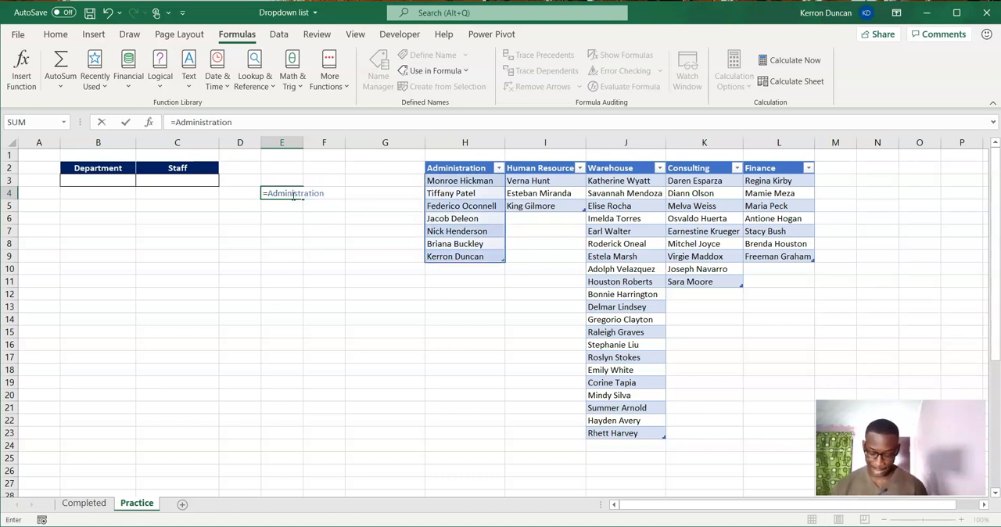
key(Return)
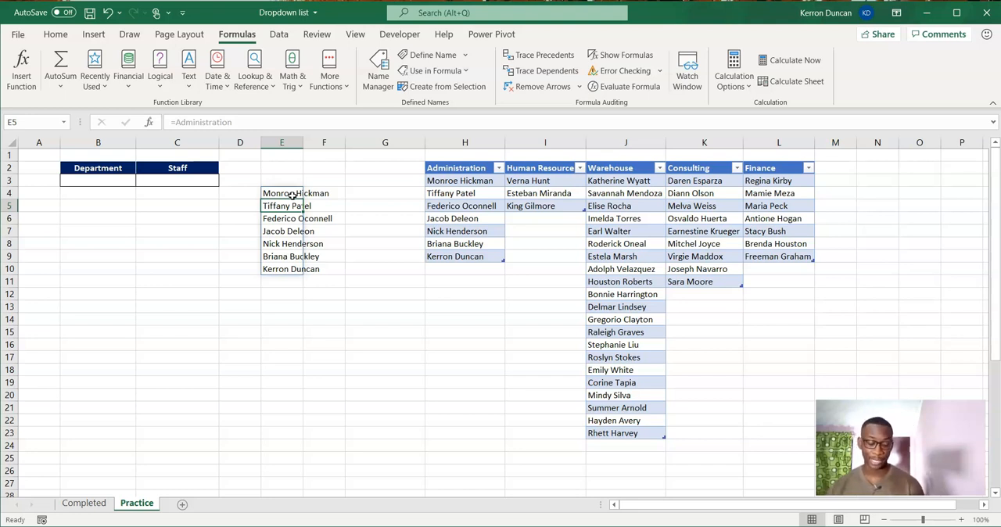
Evaluate the formula in E4 as an array without keeping the conversion, and delete the test formula from E4.
click(291, 193)
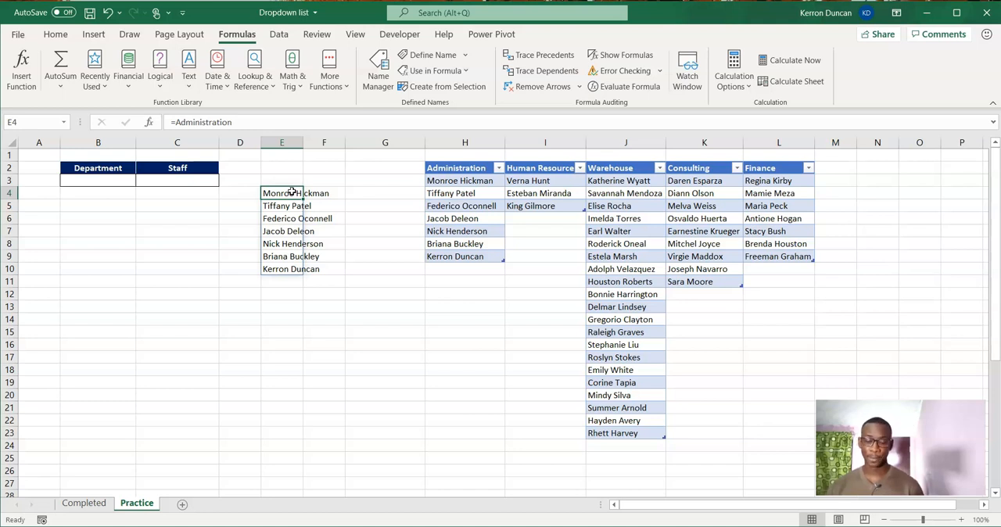
click(209, 122)
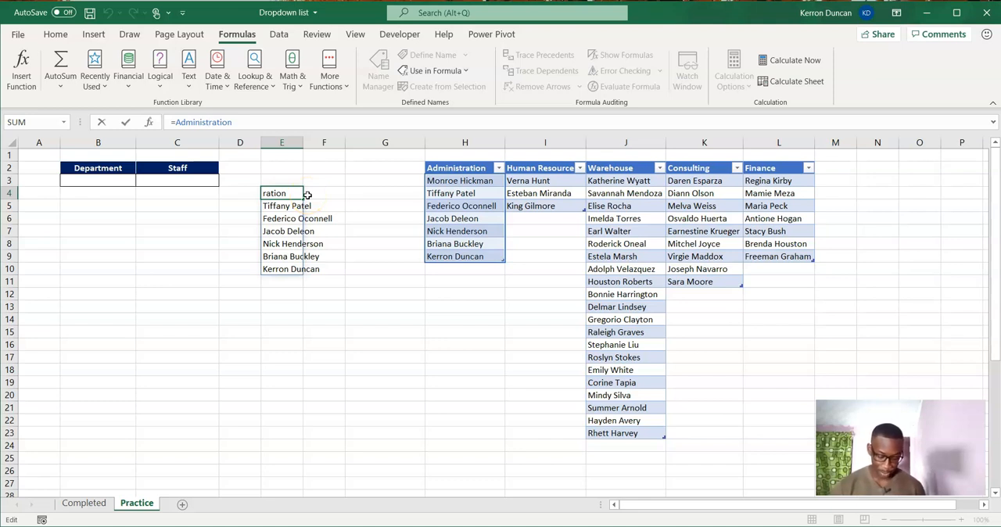
key(F9)
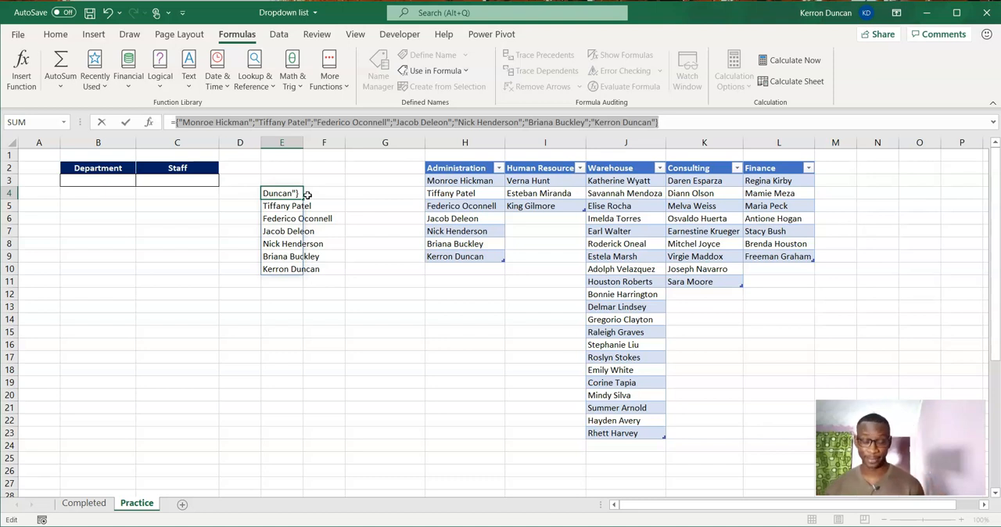
key(BackSpace)
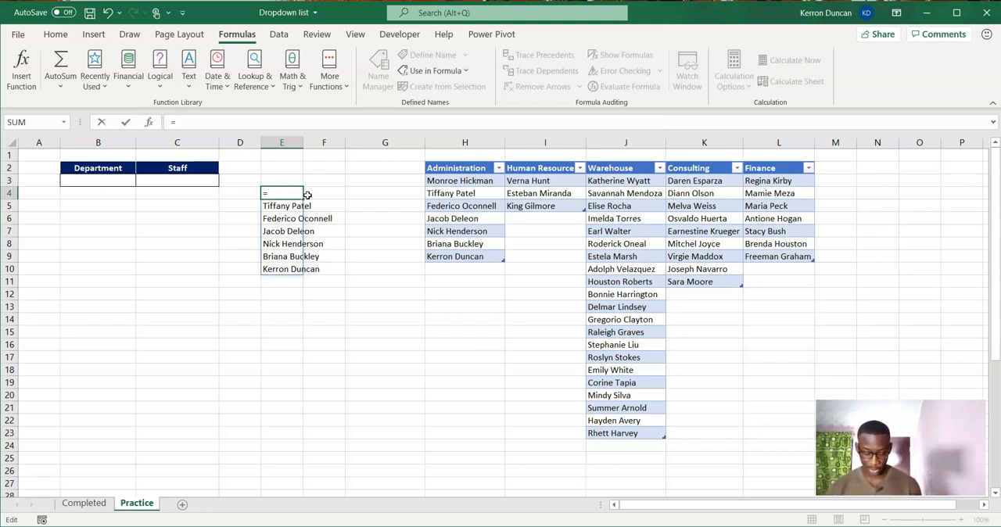
key(Escape)
click(349, 195)
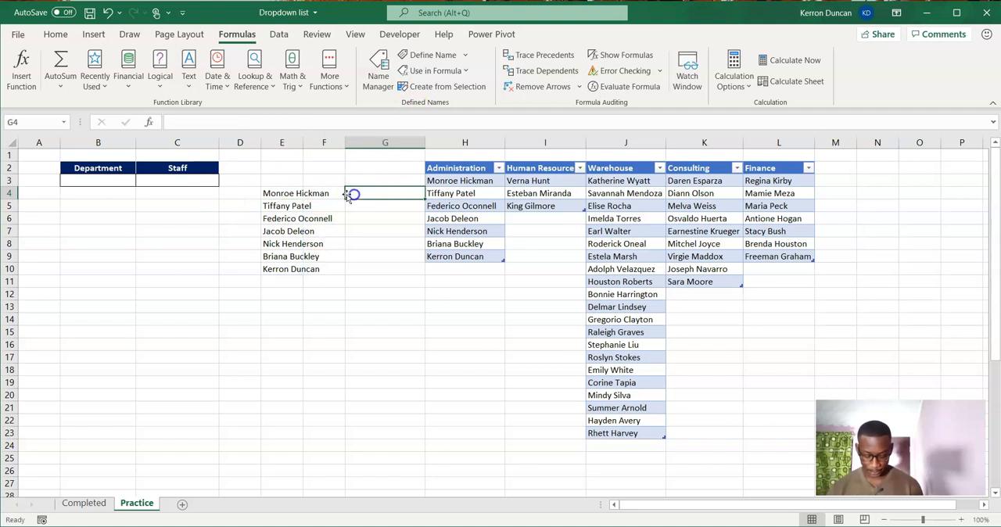
click(275, 193)
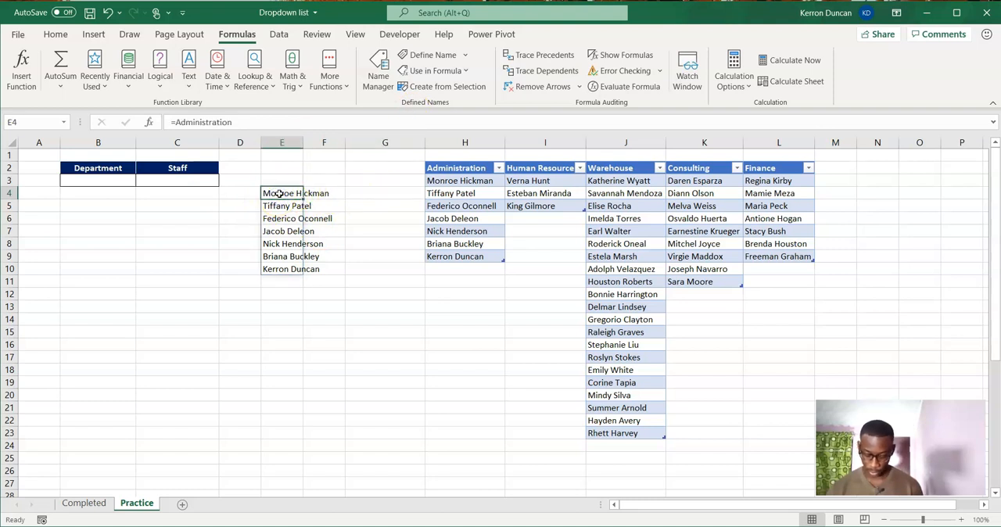
key(Delete)
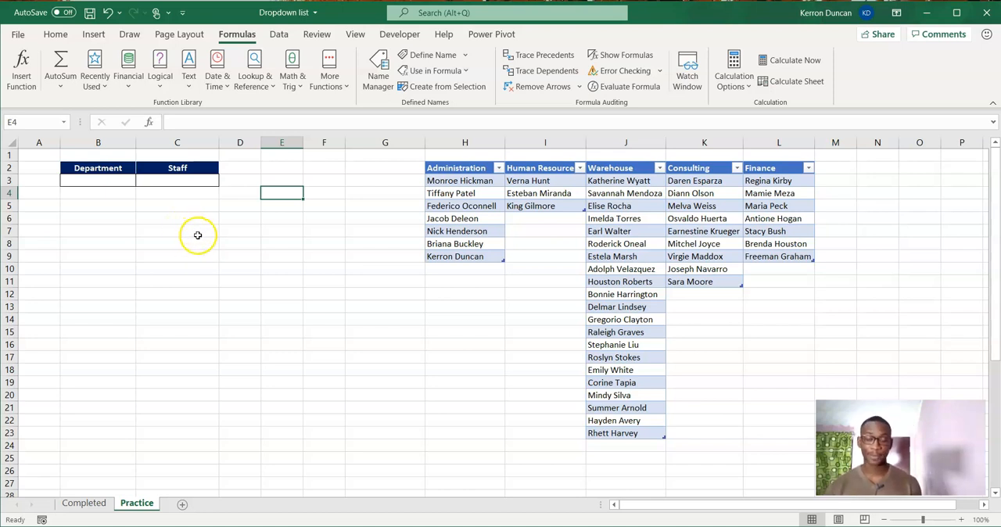
Enter the sample text "Test" in A1 and the cell reference text "A1" in B11.
click(37, 157)
text(Te)
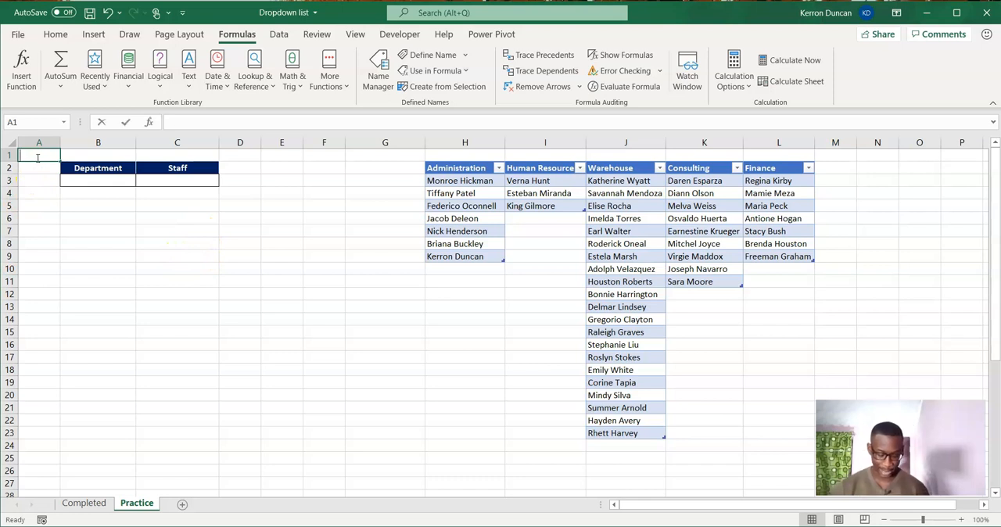
text(st)
key(Return)
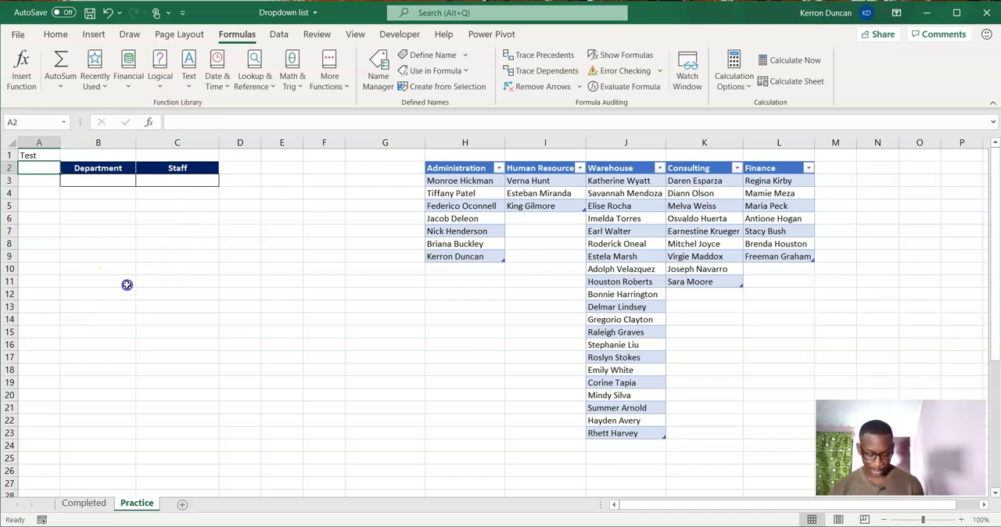
click(127, 285)
text(A1)
key(Tab)
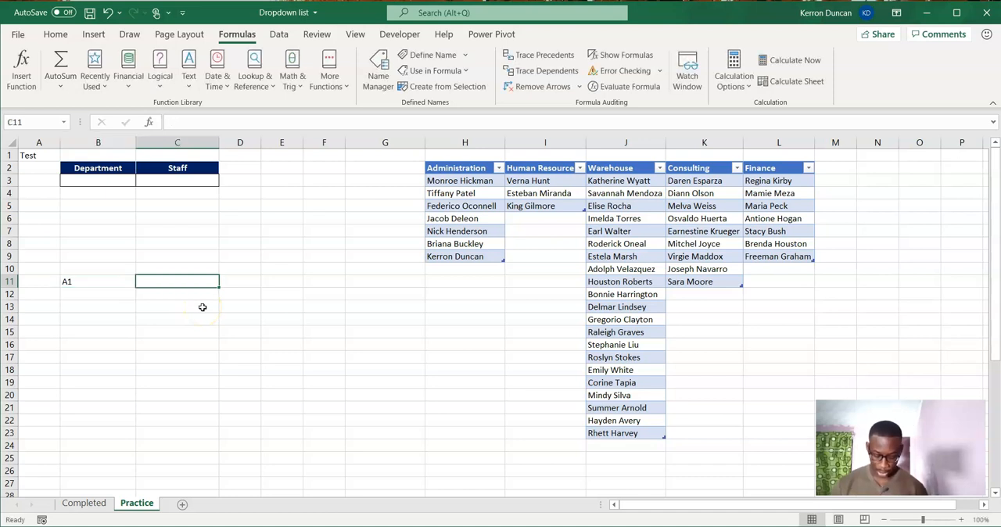
Enter the formula =INDIRECT(B11) in C11 to return the content of the cell named in B11.
text(=ind)
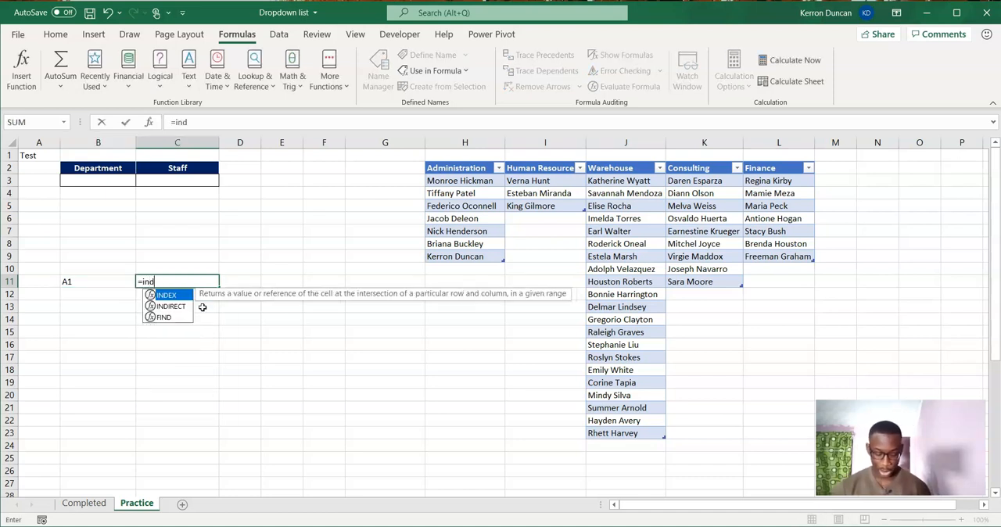
text(irec)
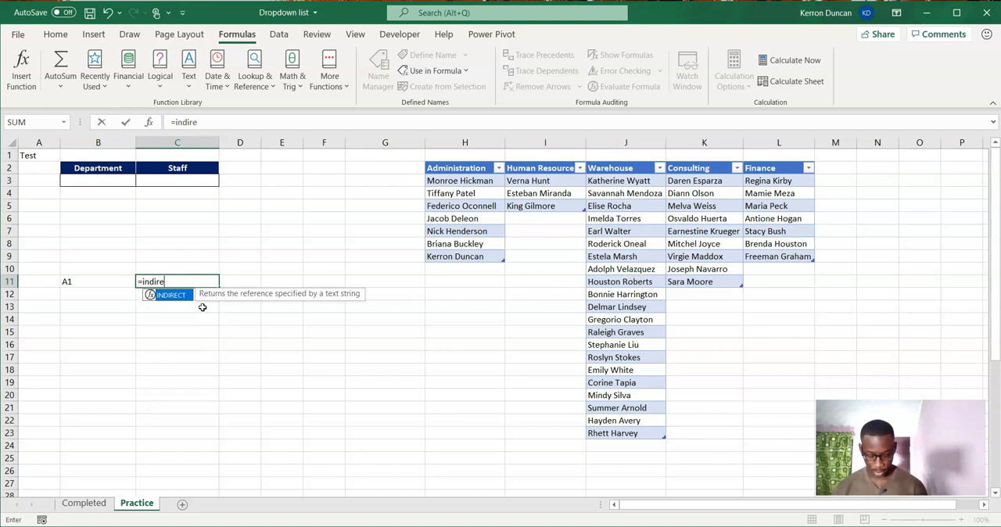
key(Tab)
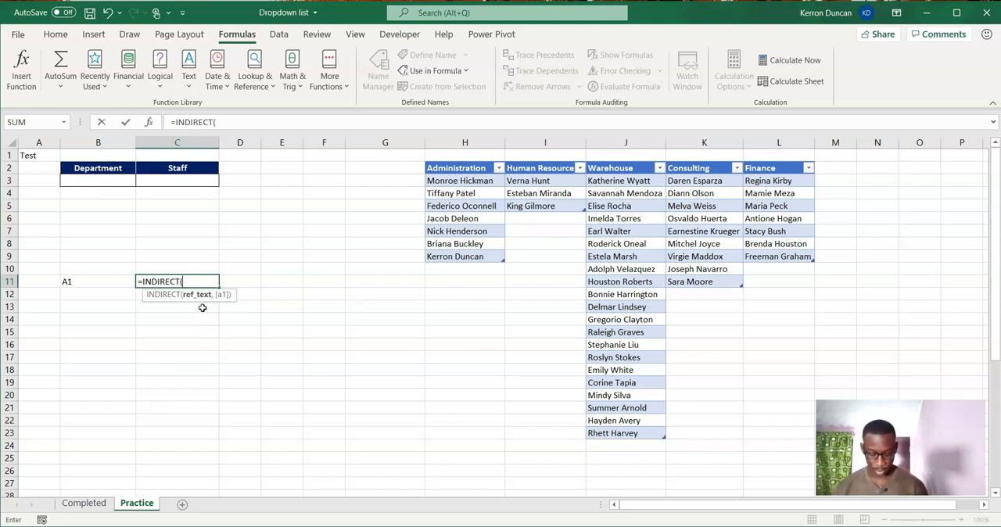
click(99, 281)
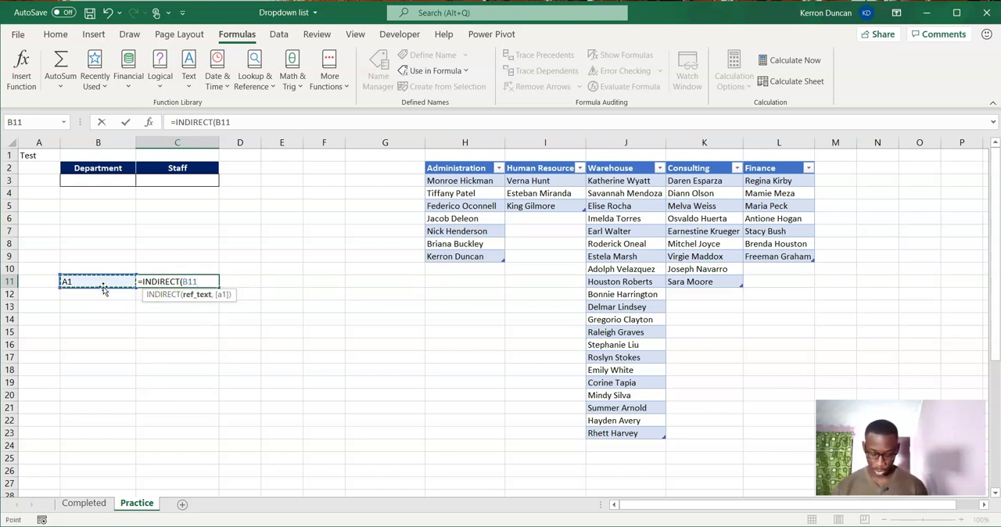
text())
key(Return)
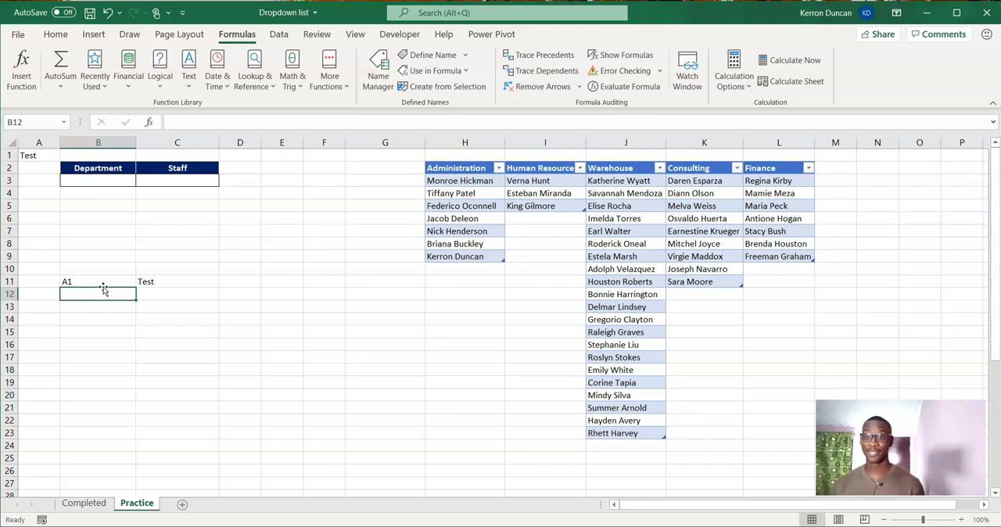
Clear the INDIRECT example from B11:C12 and the sample text from A1.
drag(145, 286, 77, 292)
key(Delete)
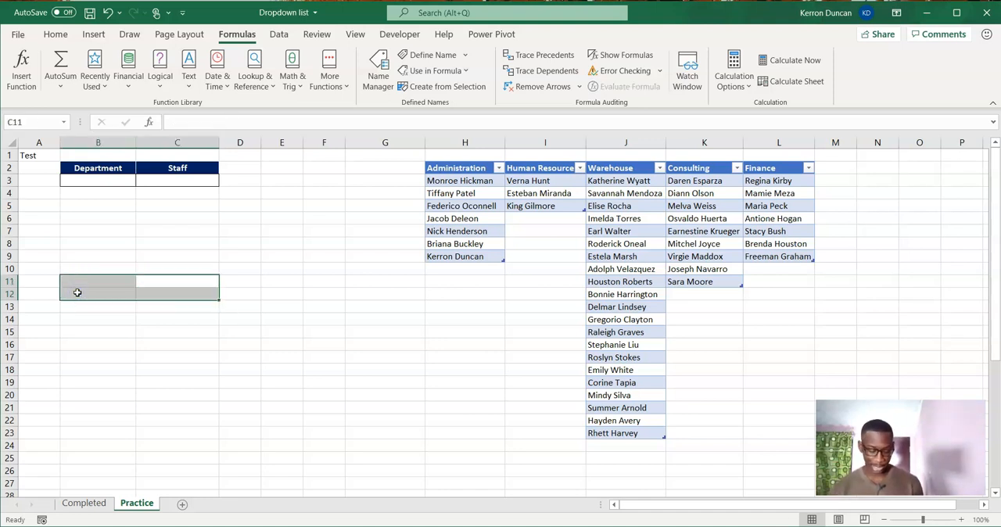
click(34, 157)
key(BackSpace)
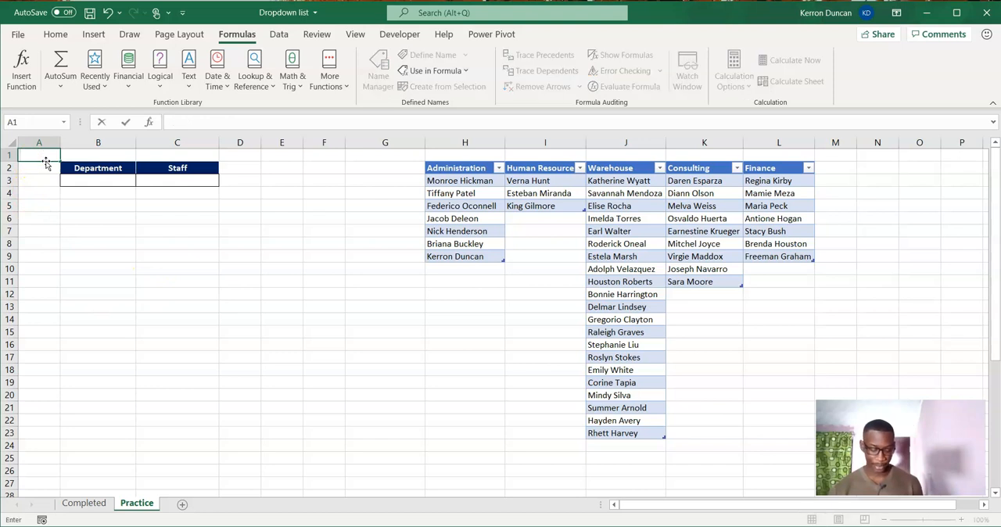
Enter the formula =INDIRECT(B3) in the Staff cell C3 so it refers to the selected department's named range.
click(162, 180)
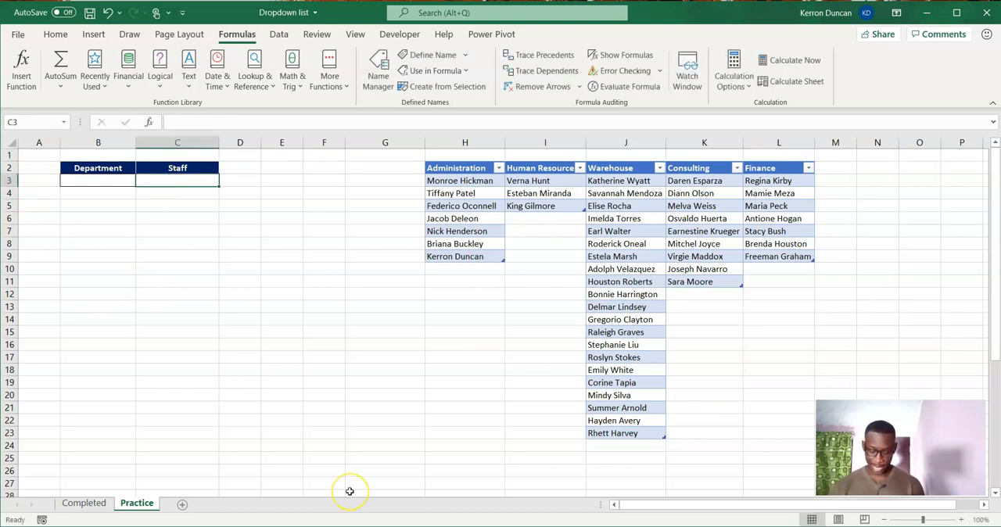
text(=)
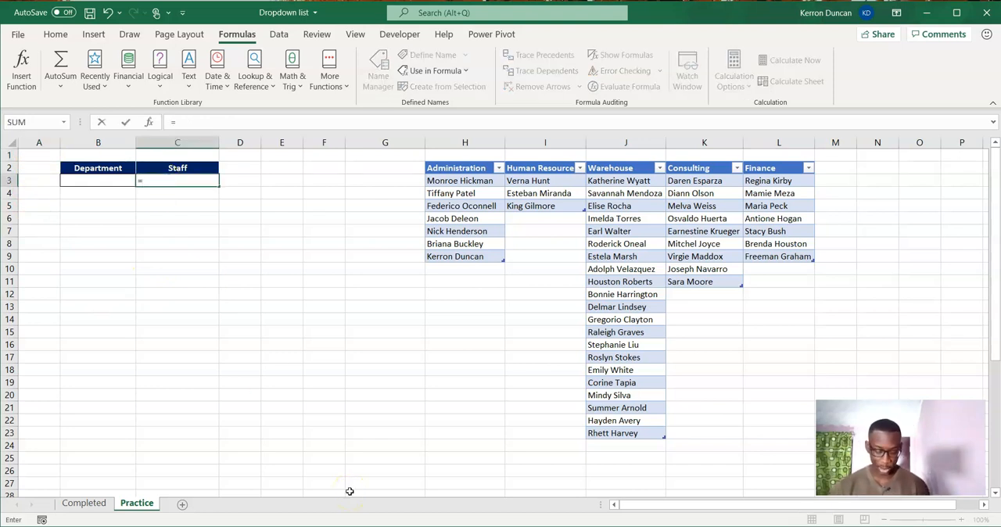
text(indire)
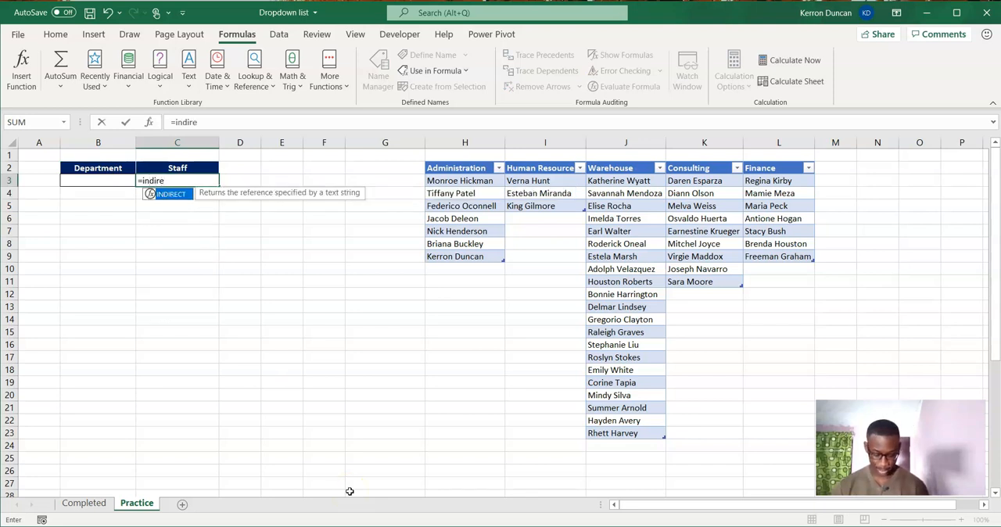
key(Tab)
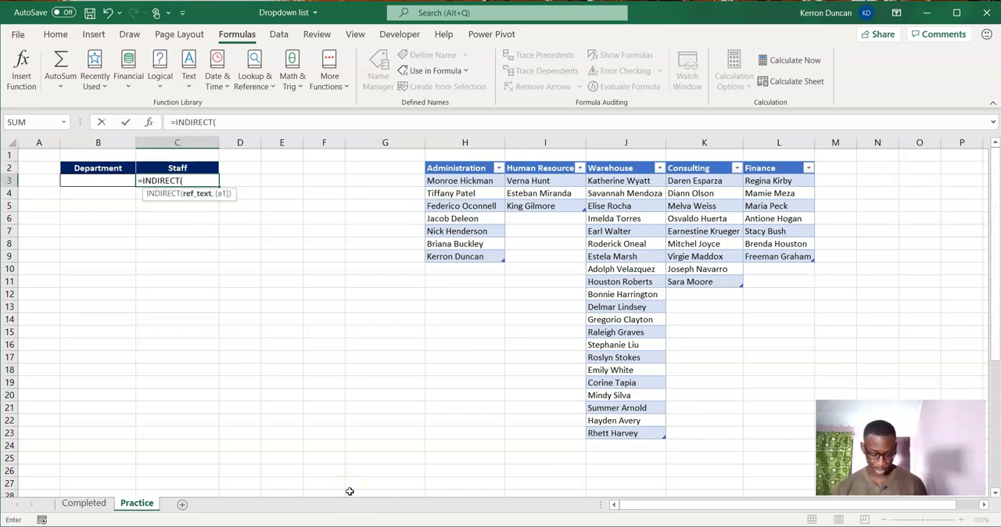
click(96, 181)
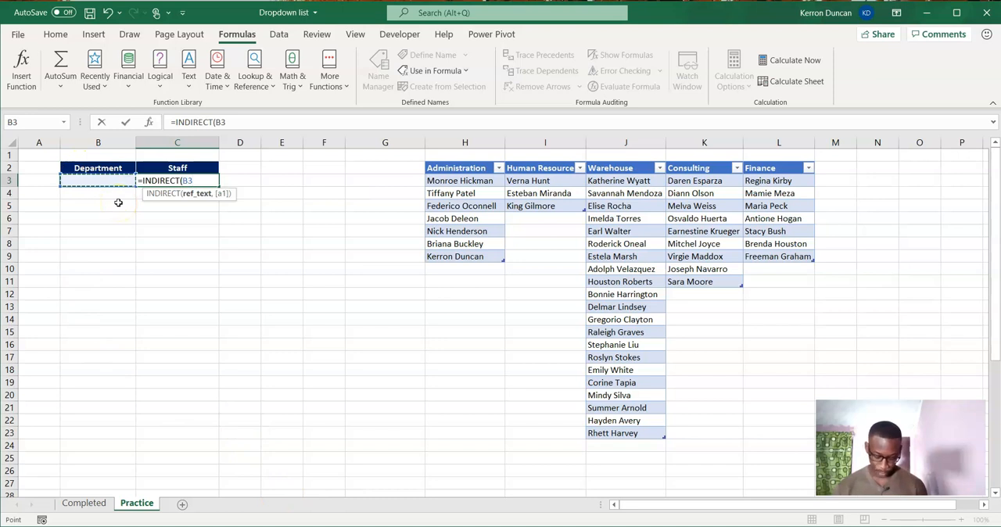
text())
key(Return)
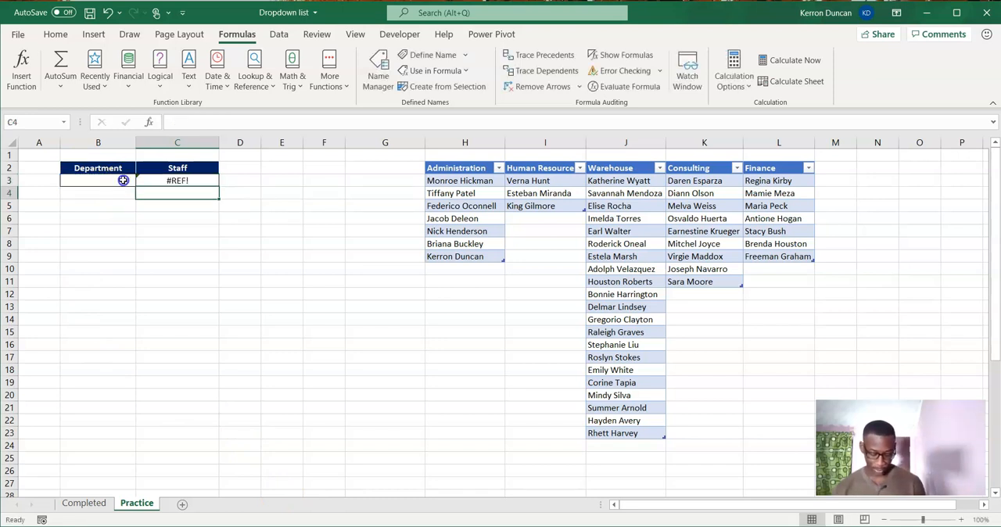
Choose Administration from the Department dropdown in B3.
click(123, 181)
click(141, 180)
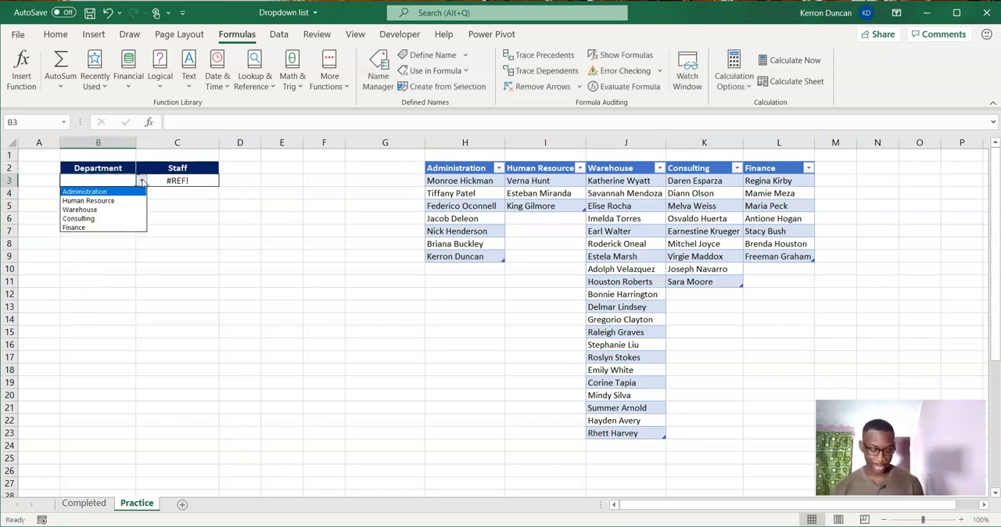
click(102, 192)
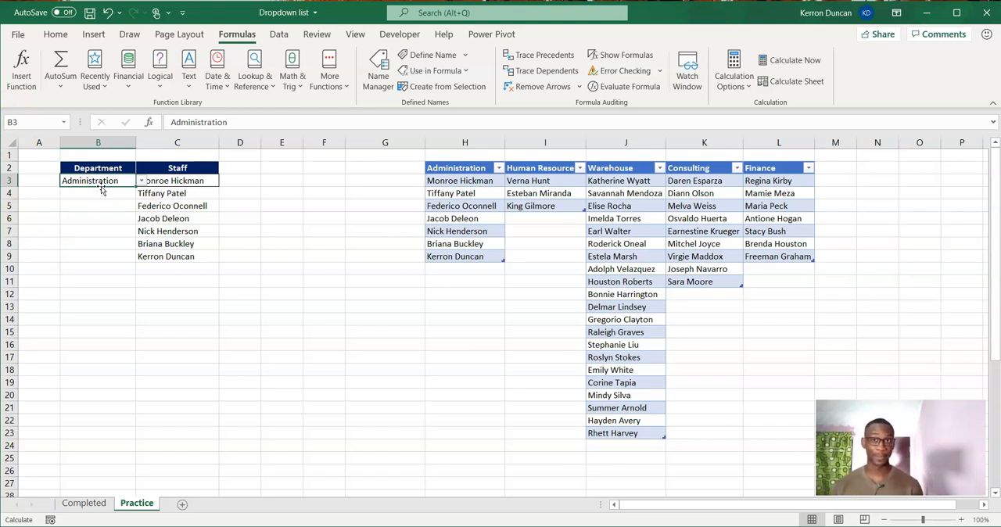
Evaluate the INDIRECT formula in C3 to inspect the array it returns, then cancel the edit to keep the formula.
click(196, 183)
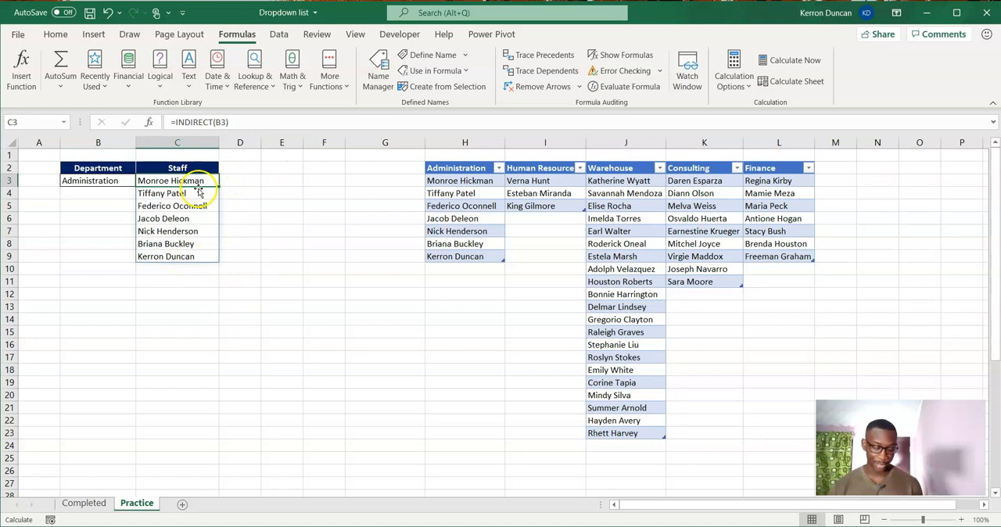
click(195, 123)
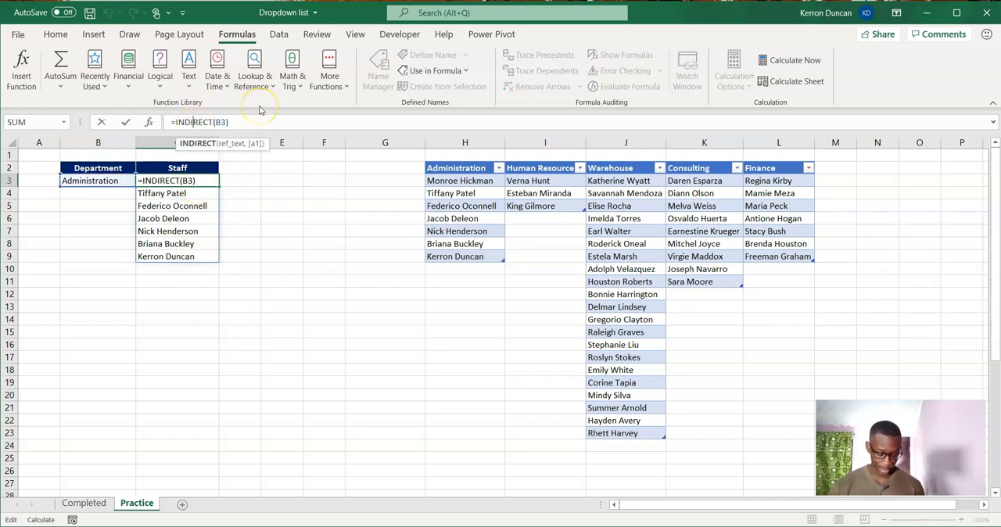
key(F9)
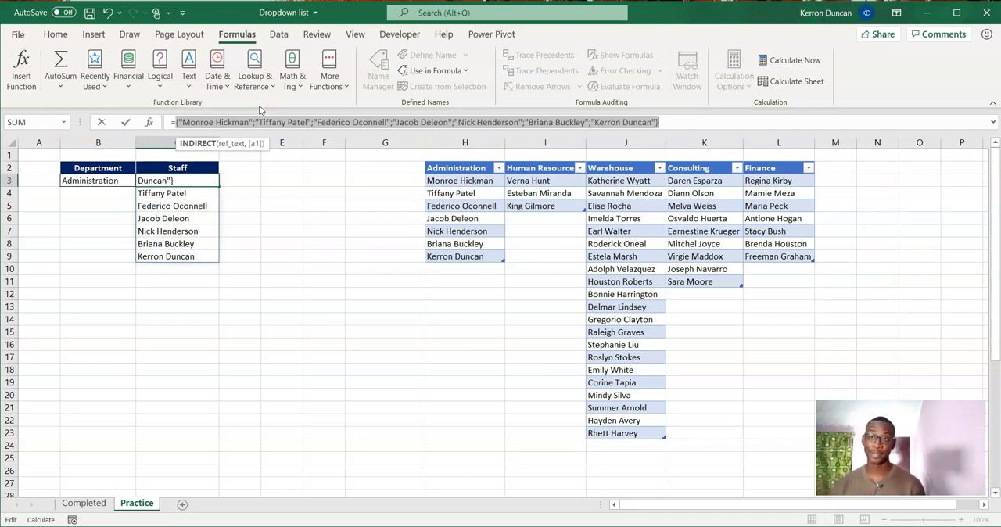
key(BackSpace)
key(BackSpace)
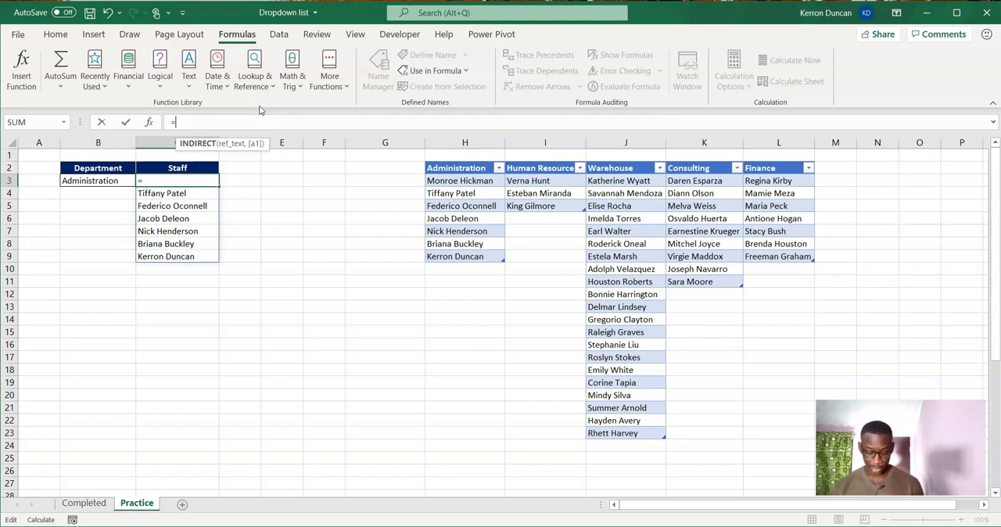
key(Escape)
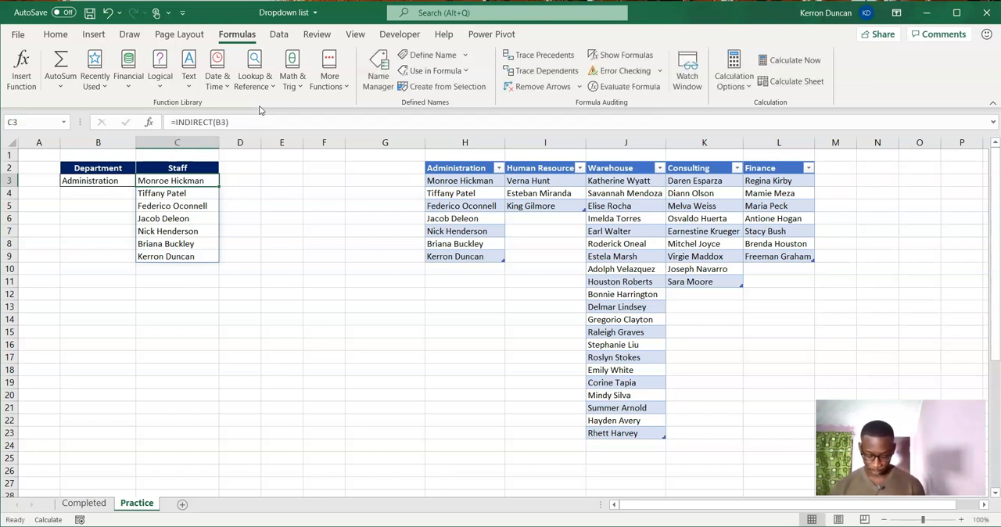
Clear the formula from the Staff cell C3 and set its data validation to allow a List.
key(BackSpace)
key(Return)
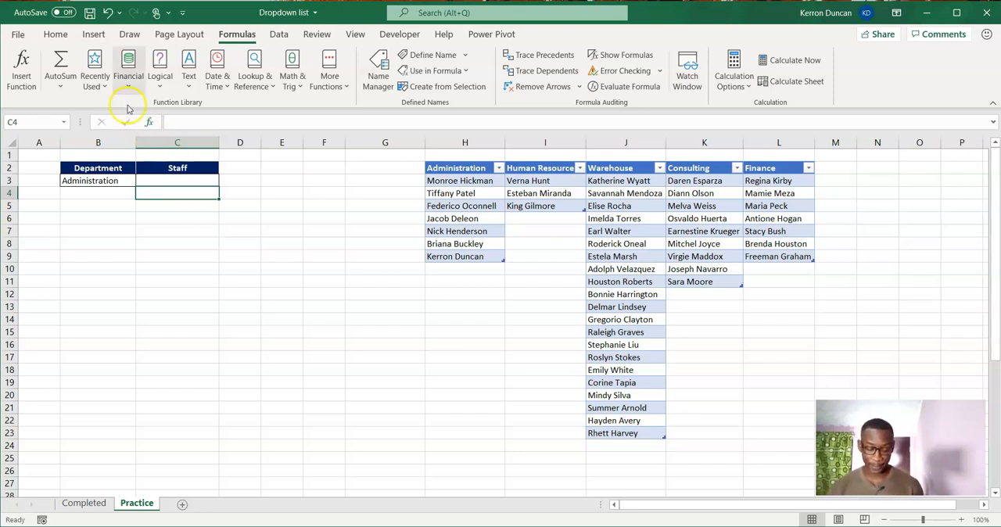
click(278, 37)
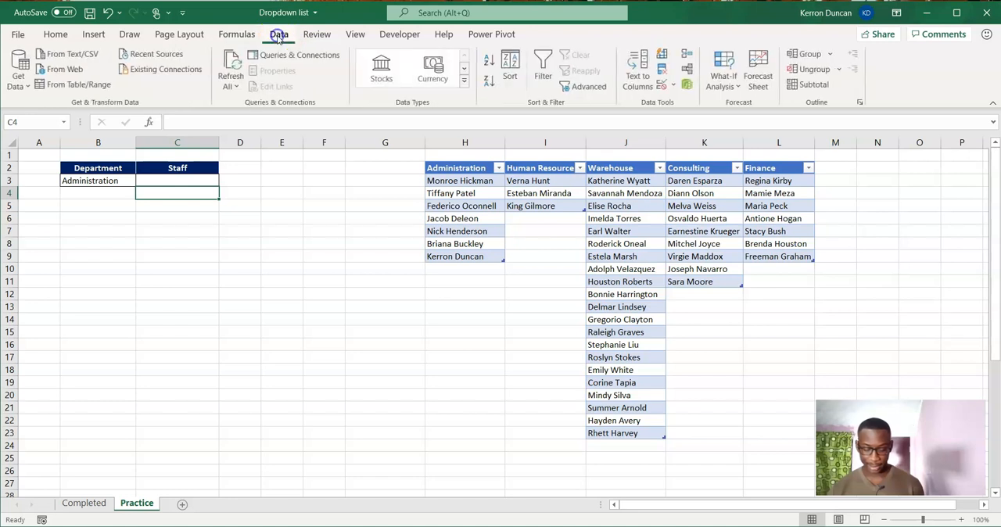
click(194, 180)
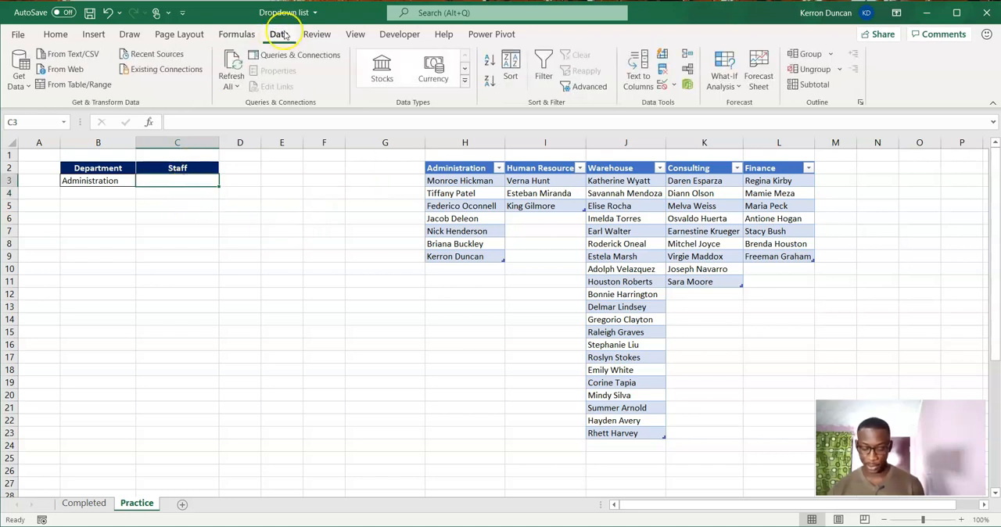
click(662, 85)
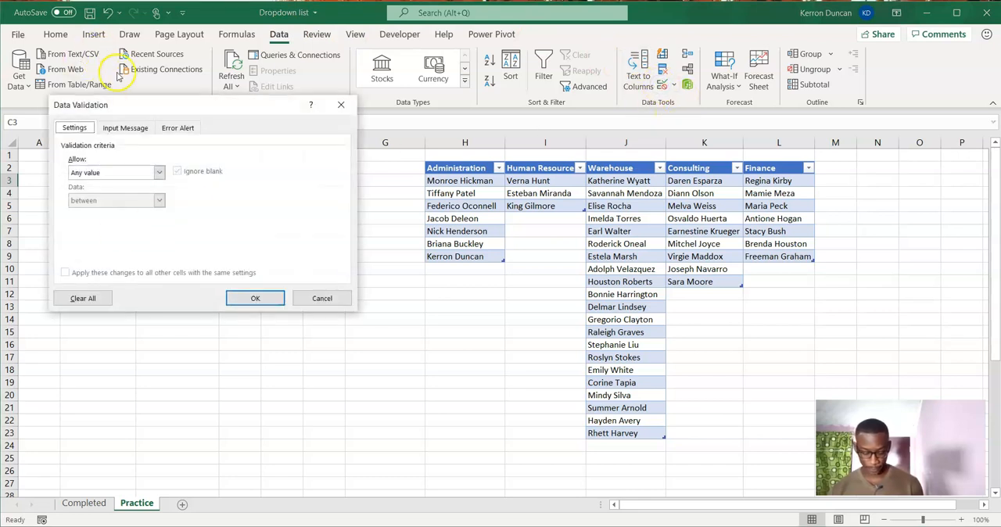
drag(139, 102, 352, 102)
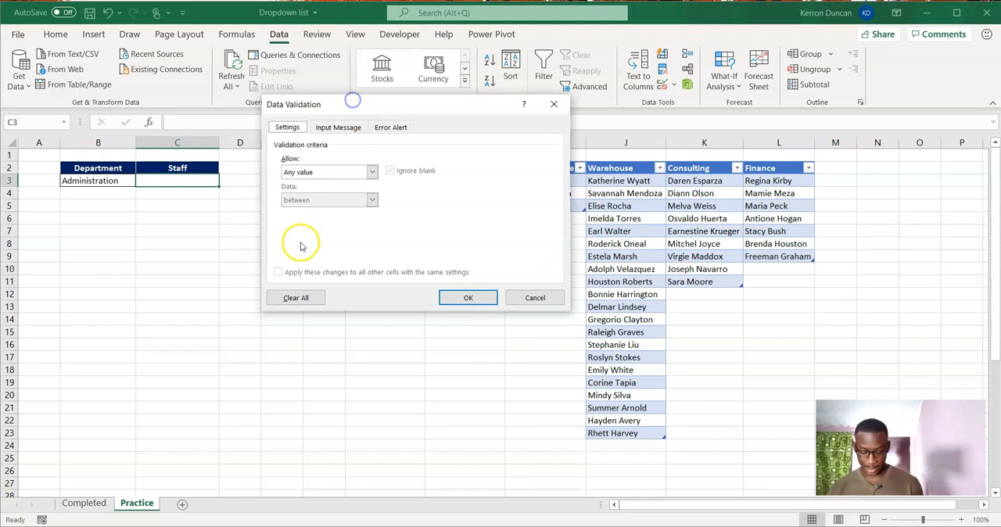
click(369, 172)
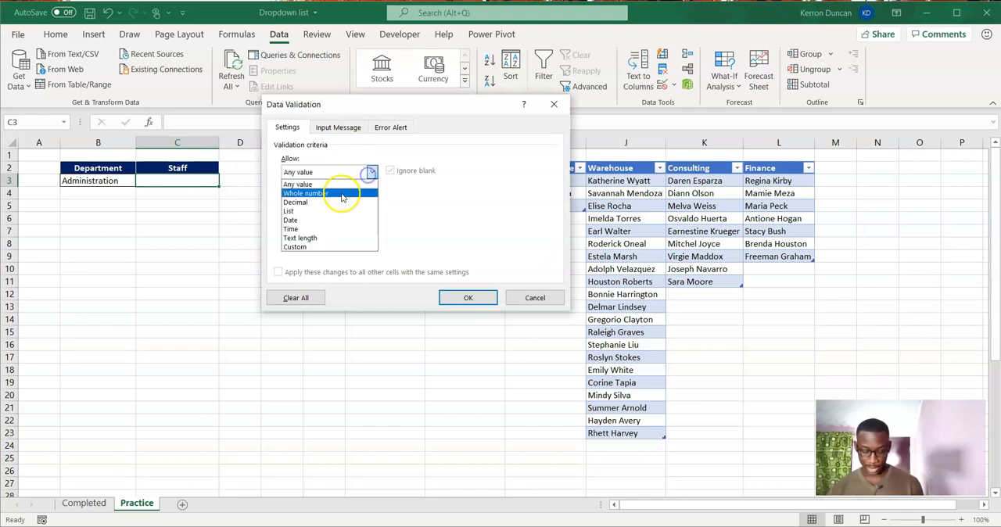
click(312, 211)
click(317, 226)
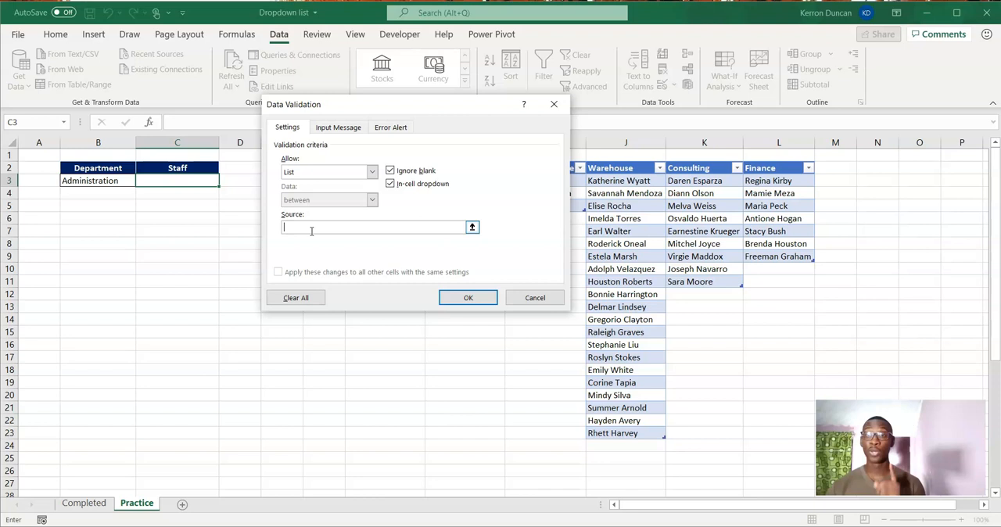
Set the list source of C3's data validation to =indirect($B$3) and apply it.
text(=indir)
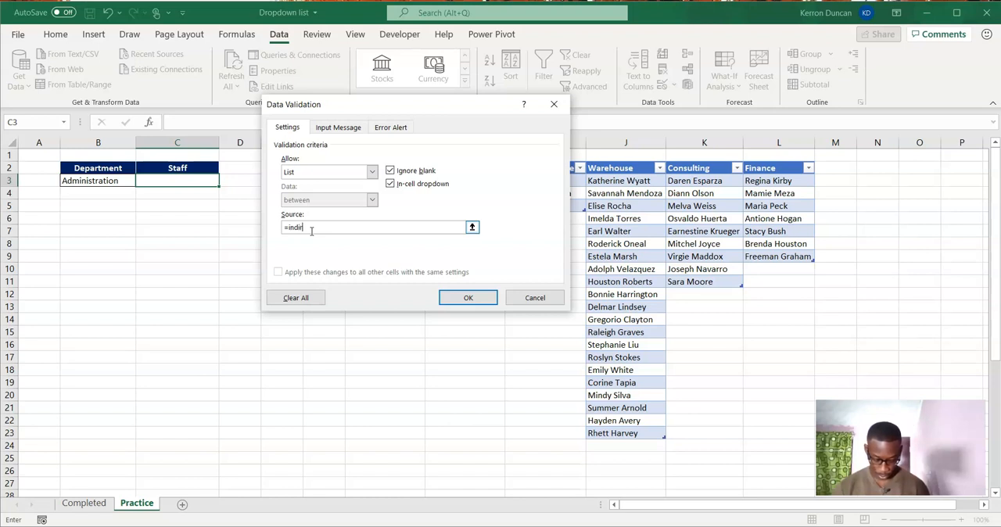
text(ect()
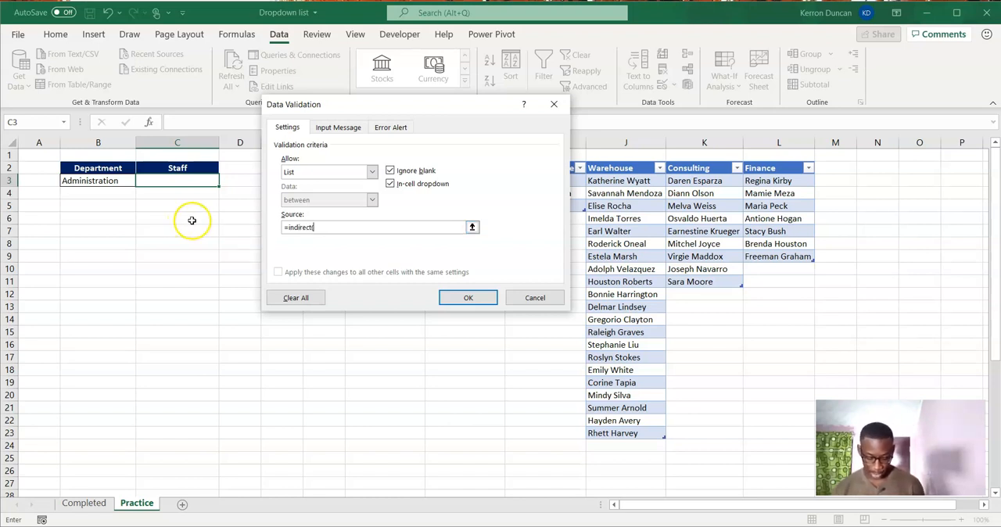
click(109, 181)
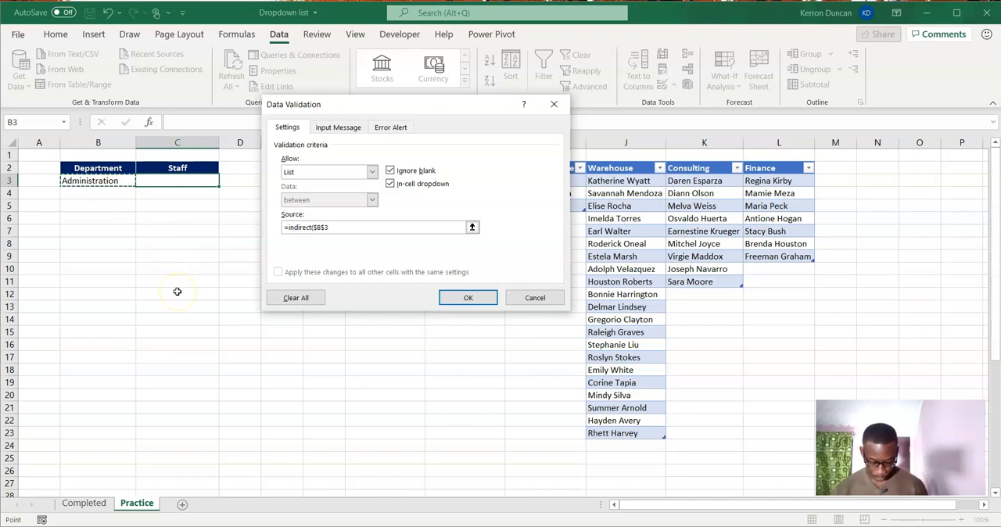
text())
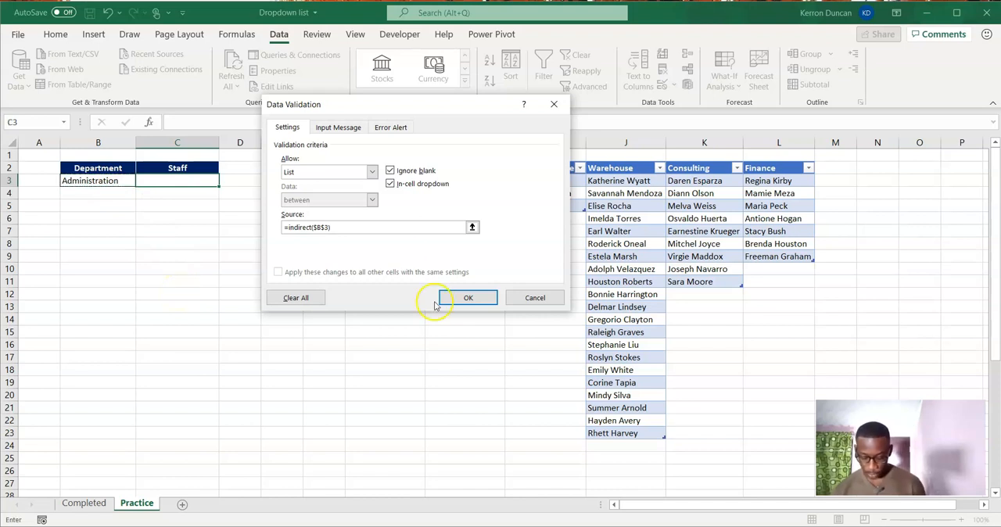
click(469, 298)
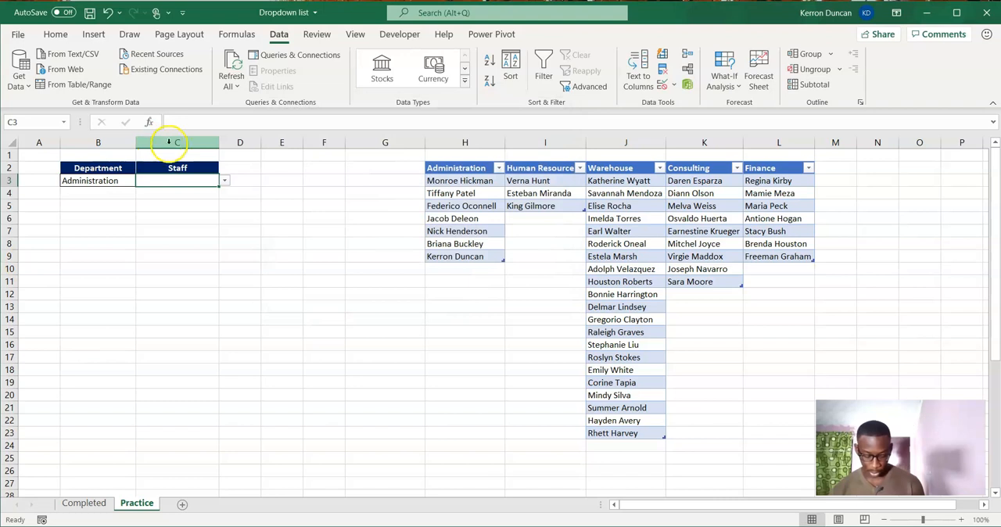
Check the Staff list in C3 for Administration, then choose Consulting in B3 and check the Staff list again.
click(224, 181)
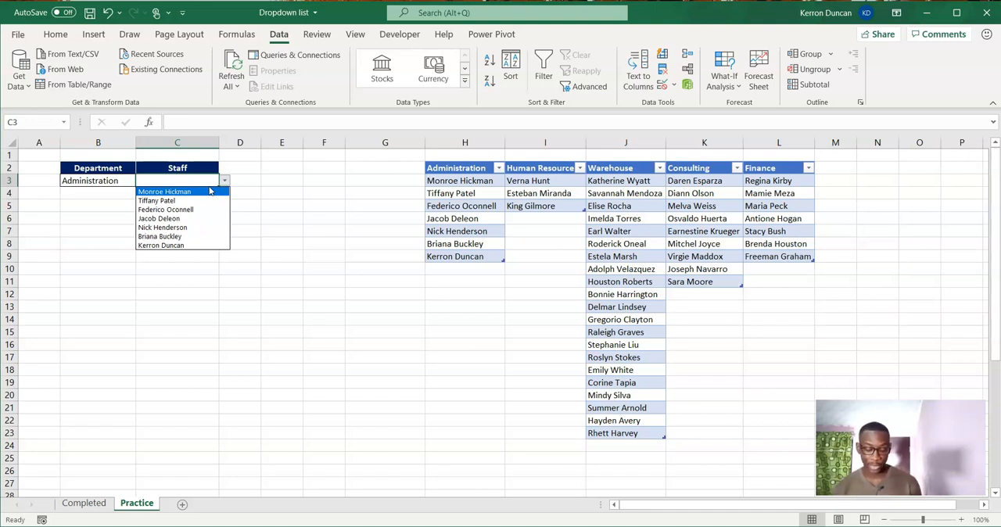
key(Escape)
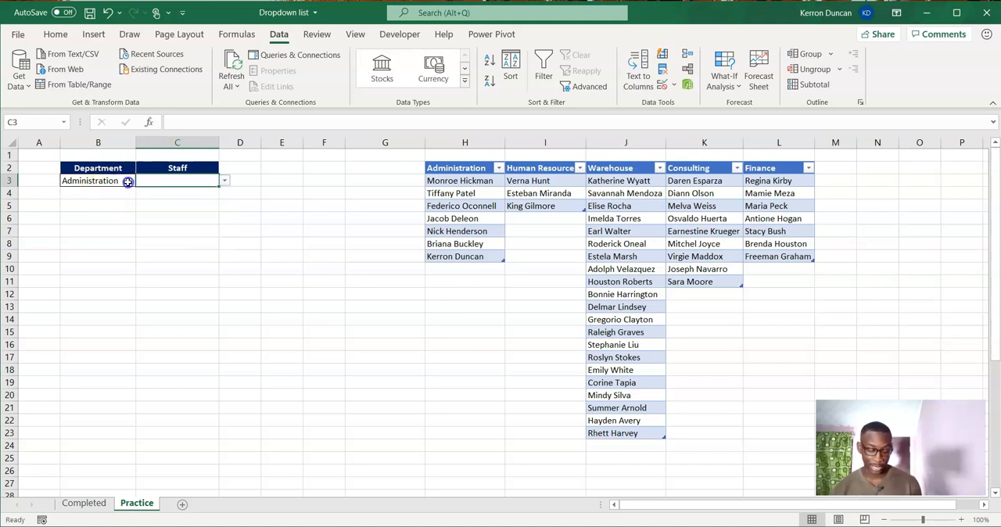
click(127, 181)
click(141, 180)
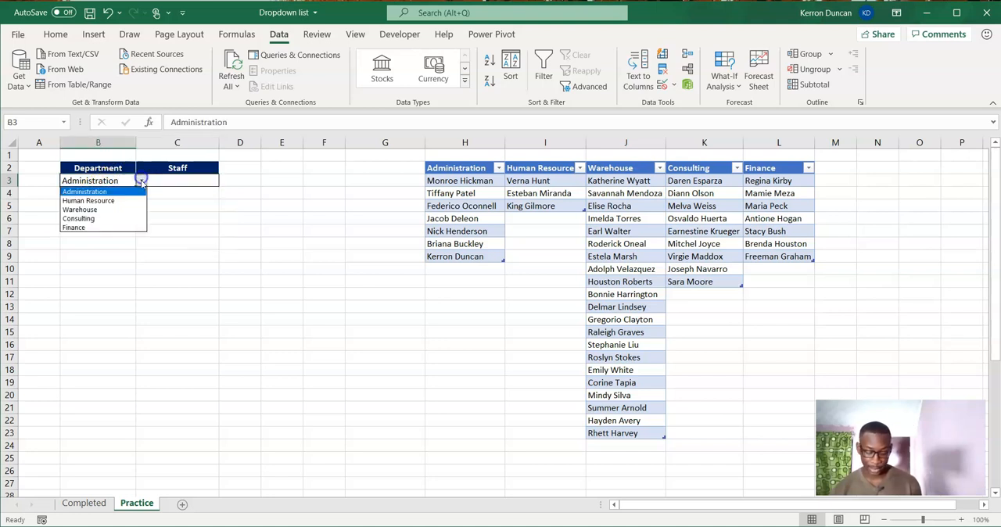
click(113, 218)
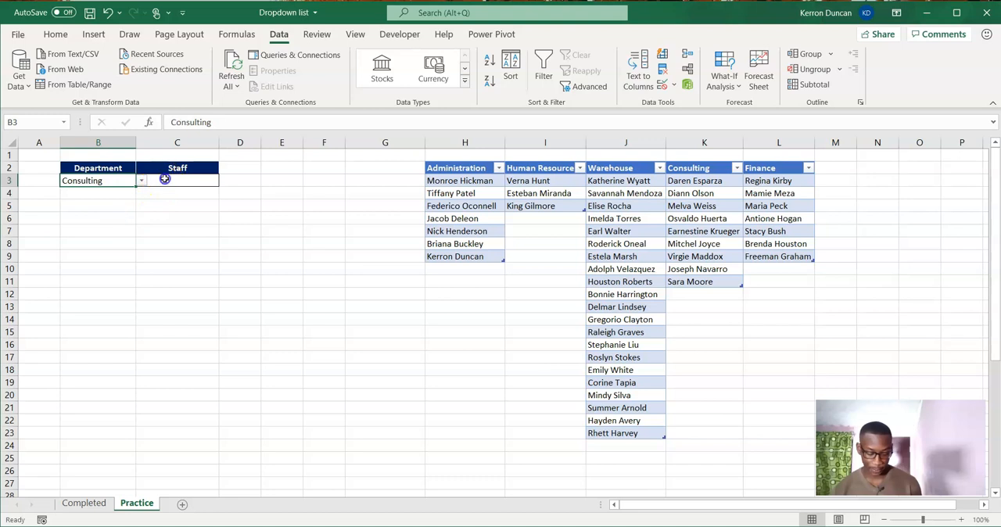
click(164, 179)
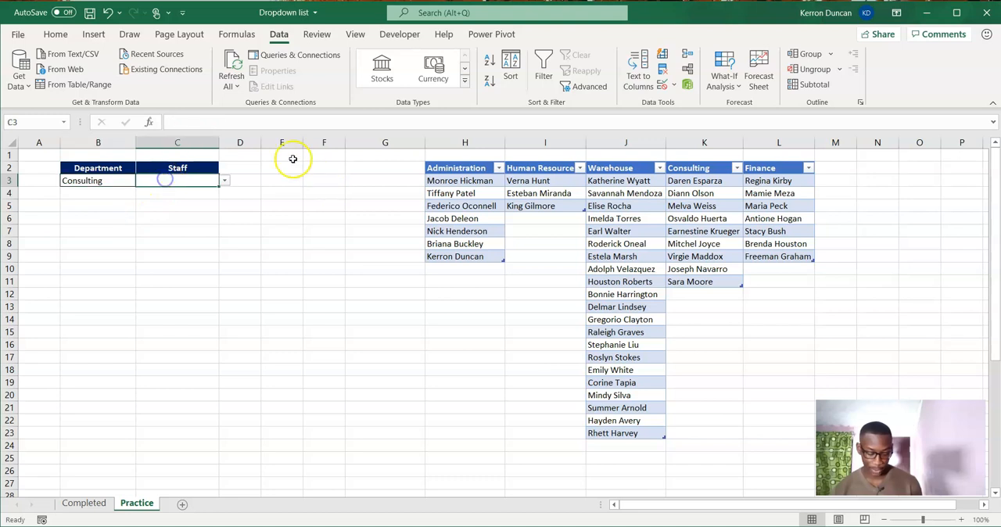
click(224, 181)
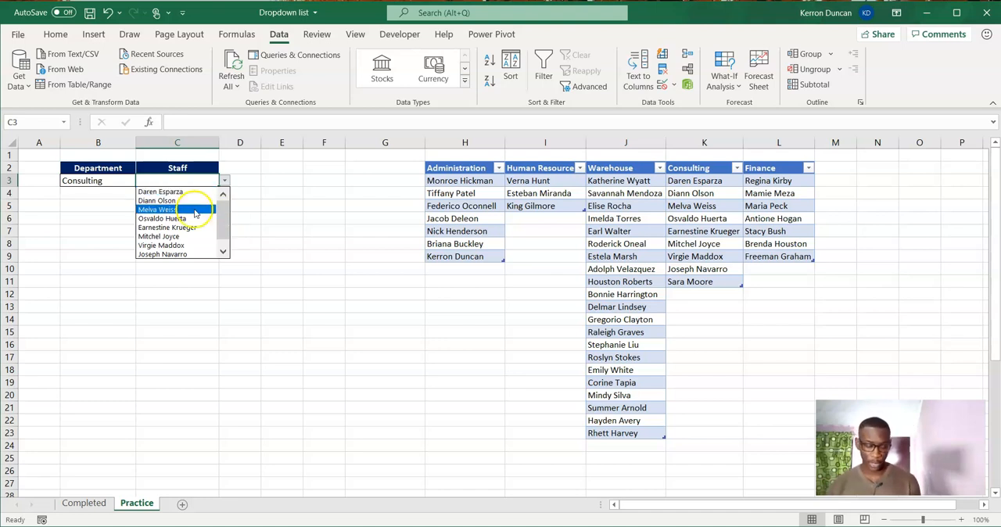
Choose Human Resource as the Department in B3 and select the Staff cell C3 to test its dropdown.
click(123, 181)
click(141, 181)
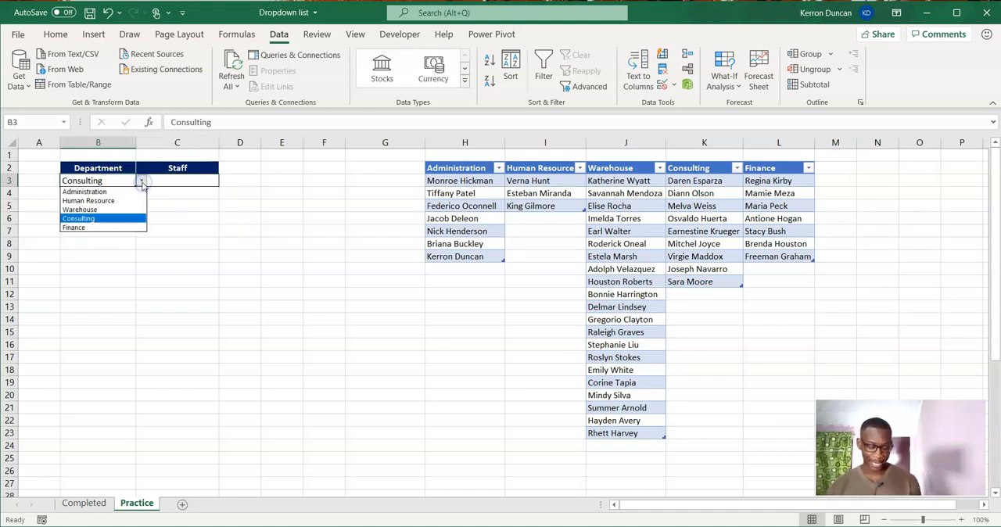
click(129, 201)
click(190, 168)
click(190, 181)
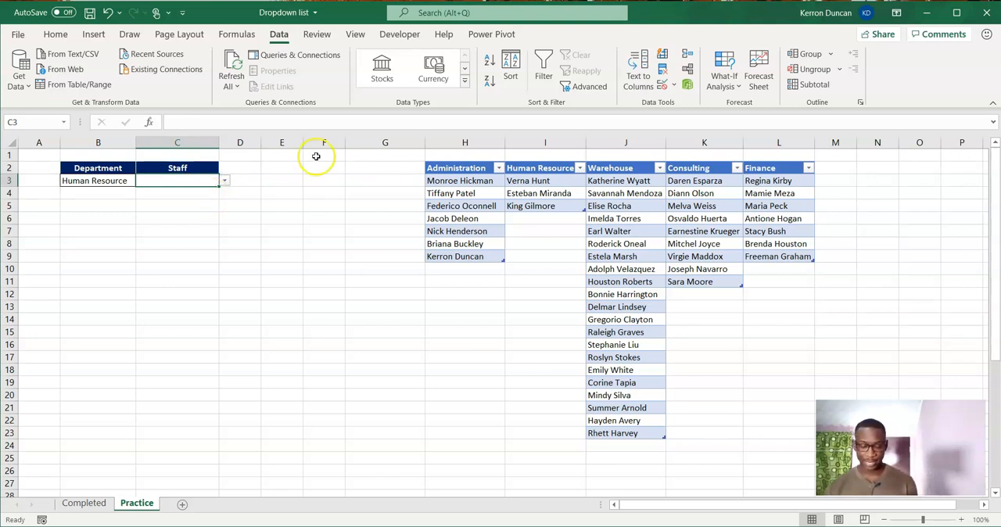
Examine the defined names in the Name Manager to see how the Human Resource range is named.
click(244, 34)
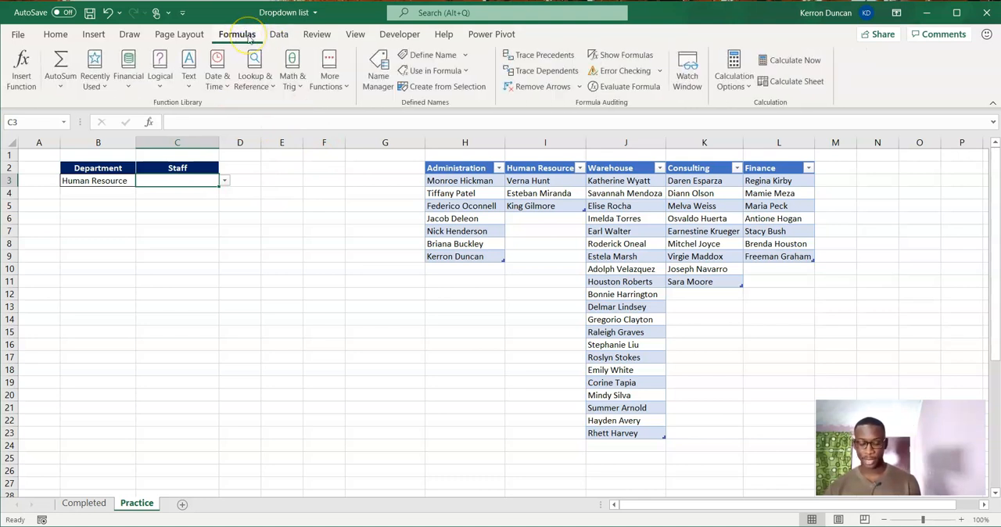
click(406, 86)
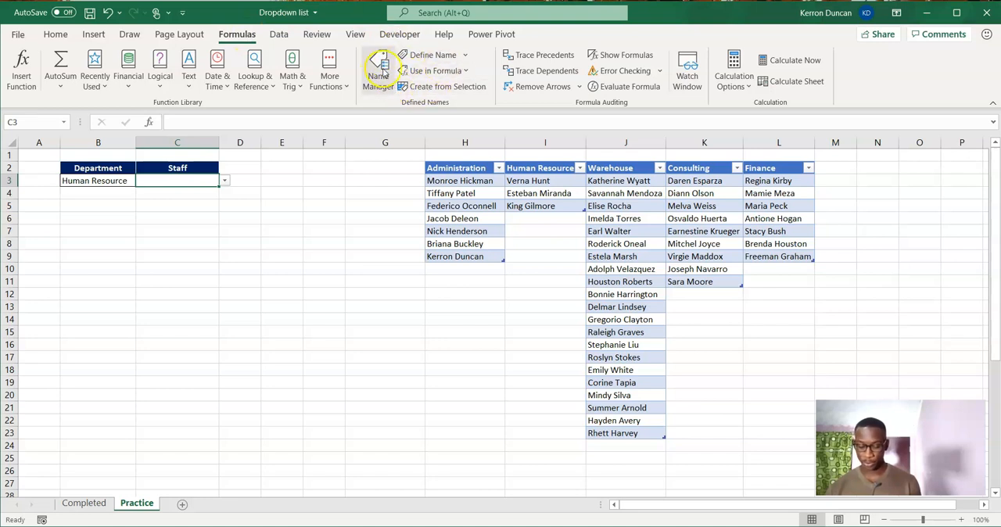
click(380, 69)
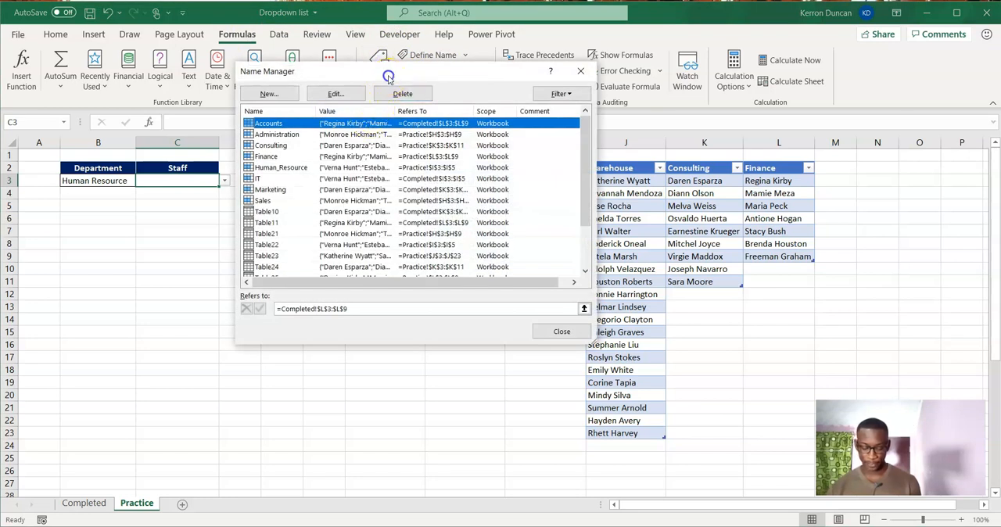
drag(384, 72, 386, 43)
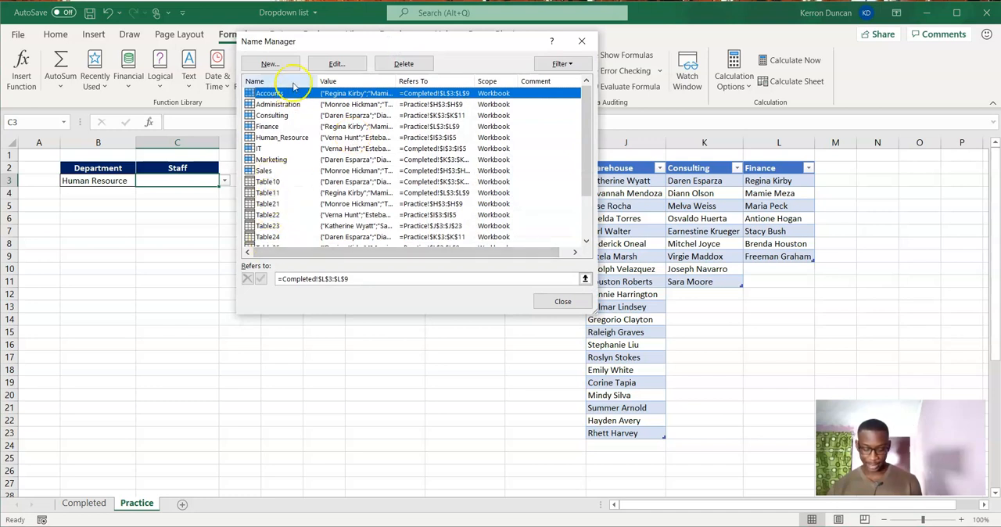
drag(303, 42, 88, 81)
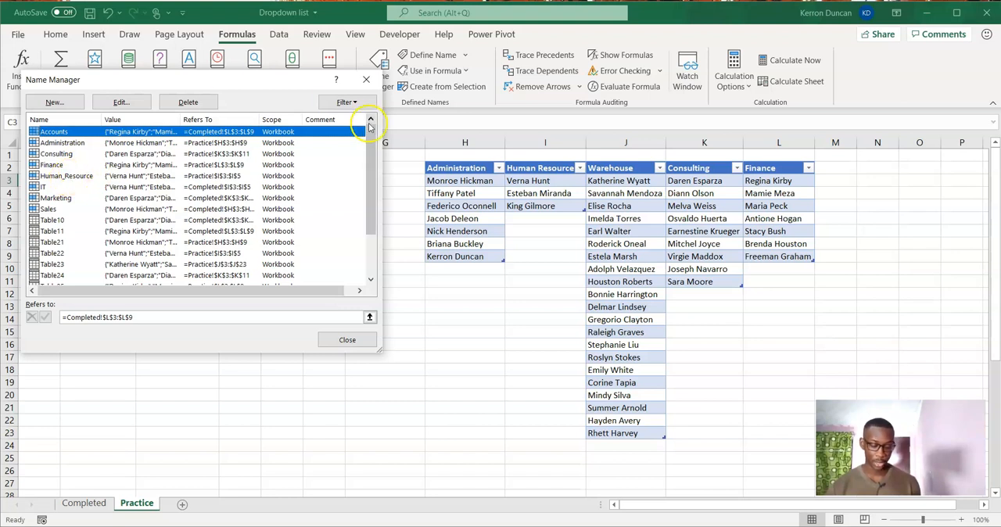
click(365, 79)
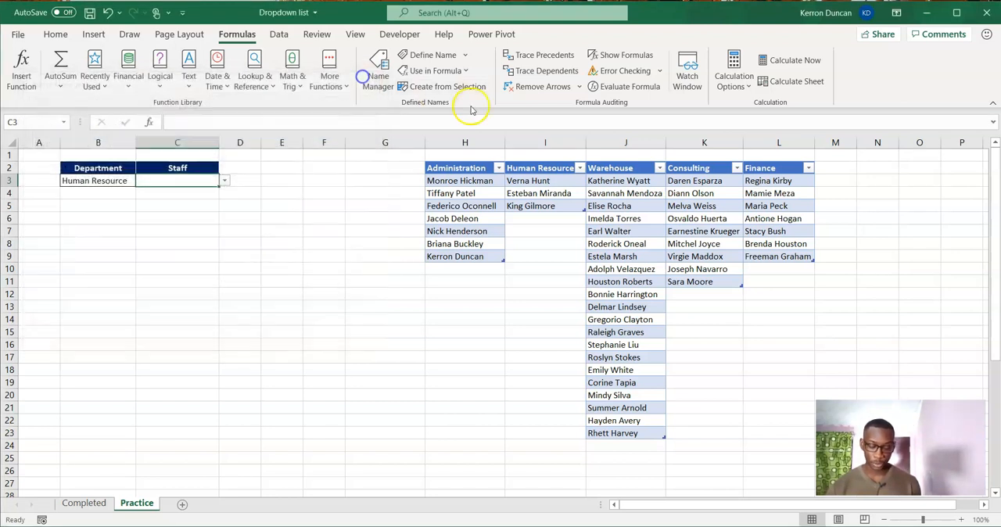
Rename the Human Resource table header in I2 to Human_Resource.
click(536, 168)
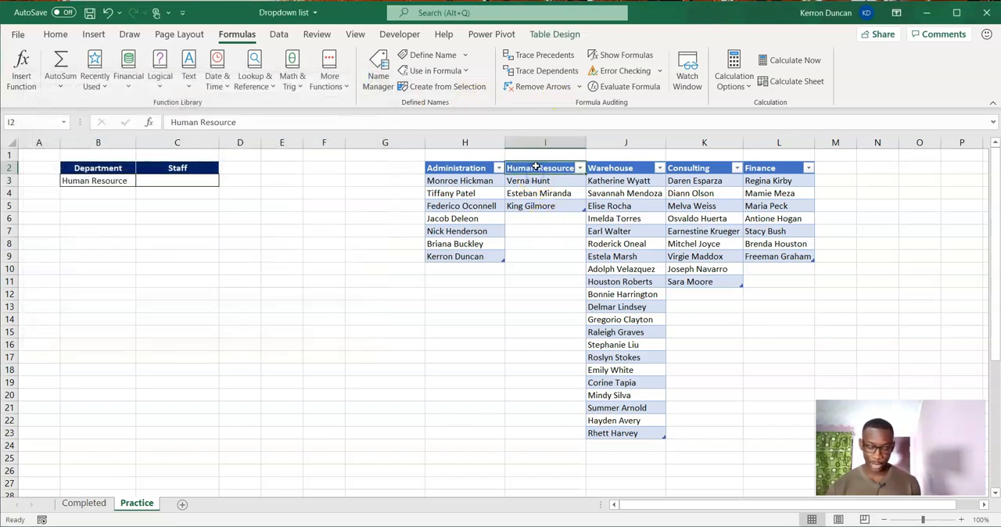
click(203, 122)
key(BackSpace)
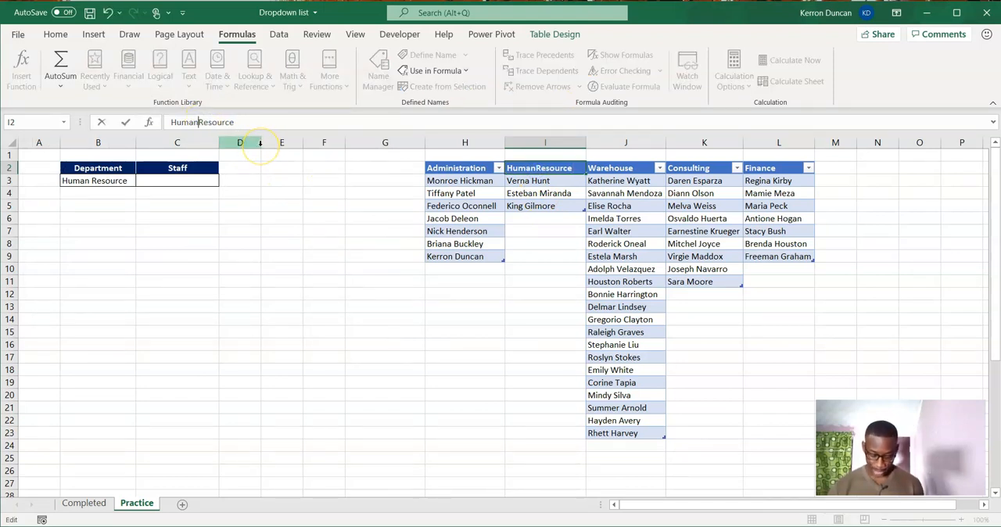
text(_)
key(Return)
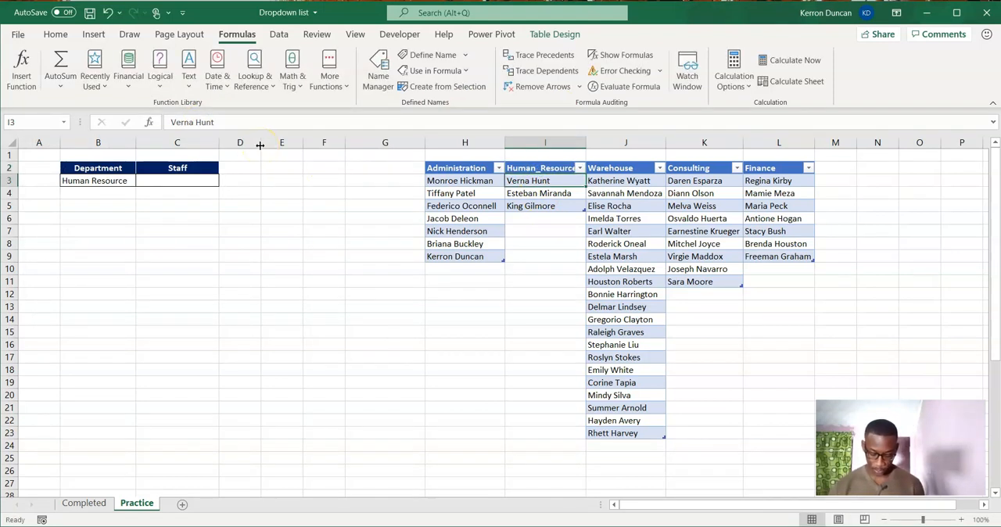
Choose Human_Resource as the Department in B3 and open the Staff dropdown in C3 to check its list.
click(101, 182)
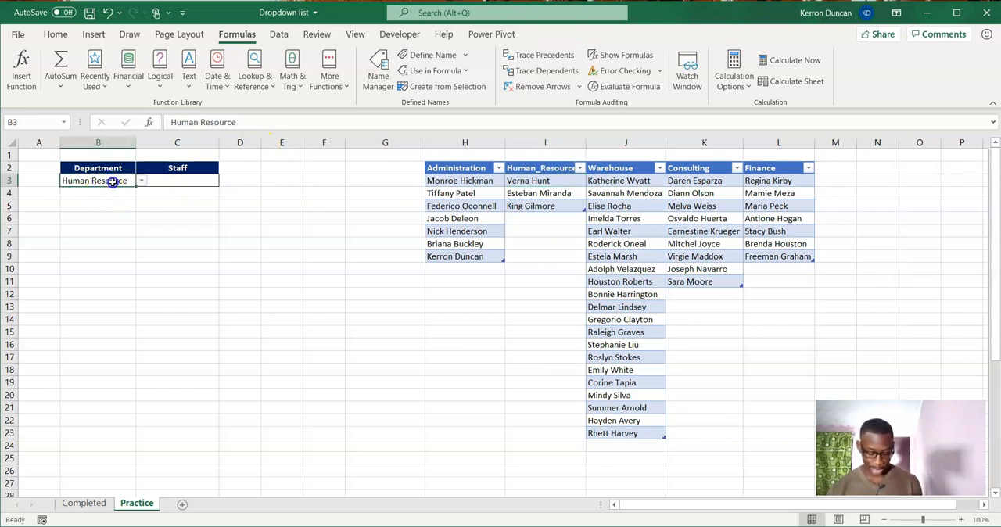
click(140, 181)
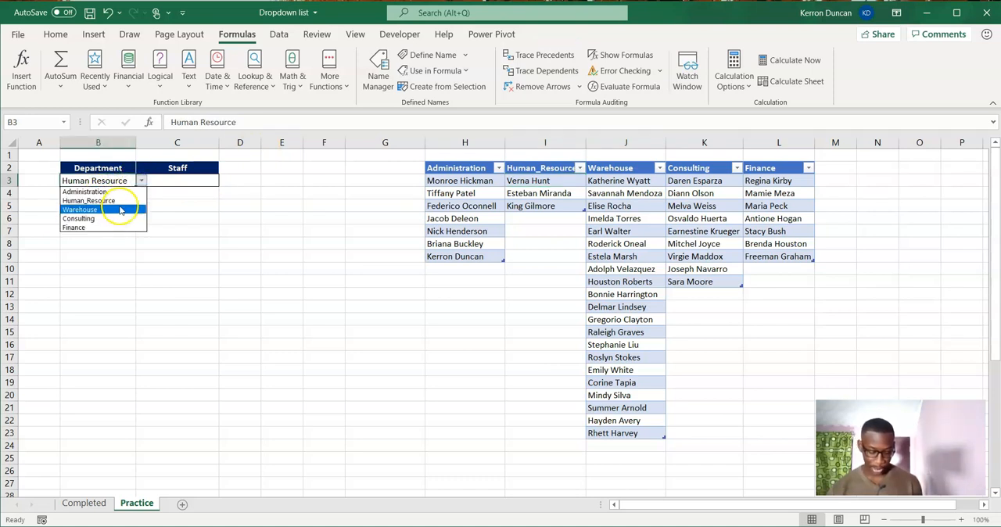
click(119, 204)
click(167, 180)
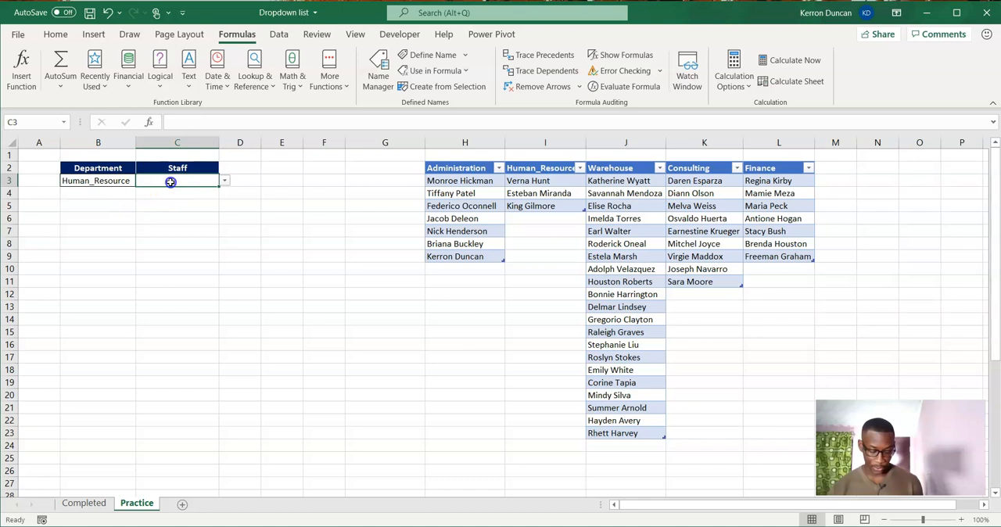
click(224, 180)
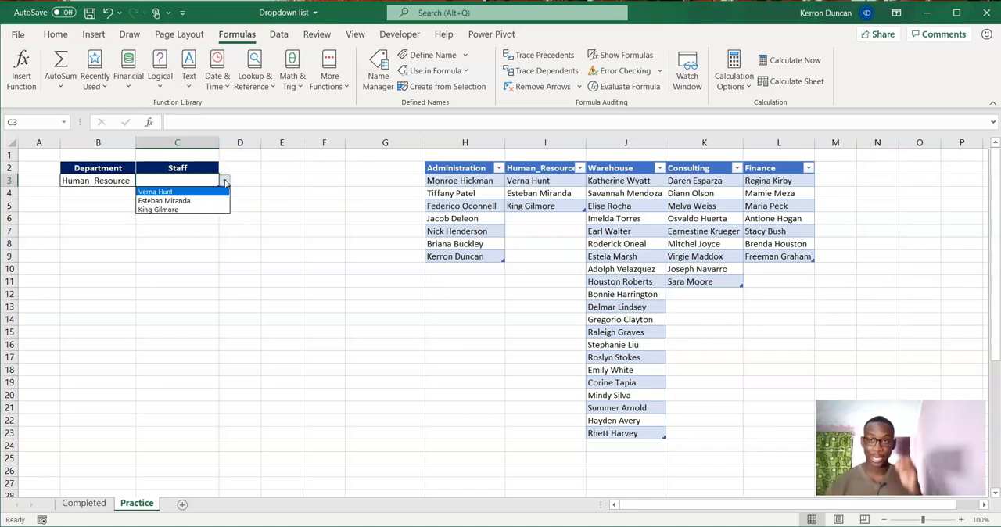